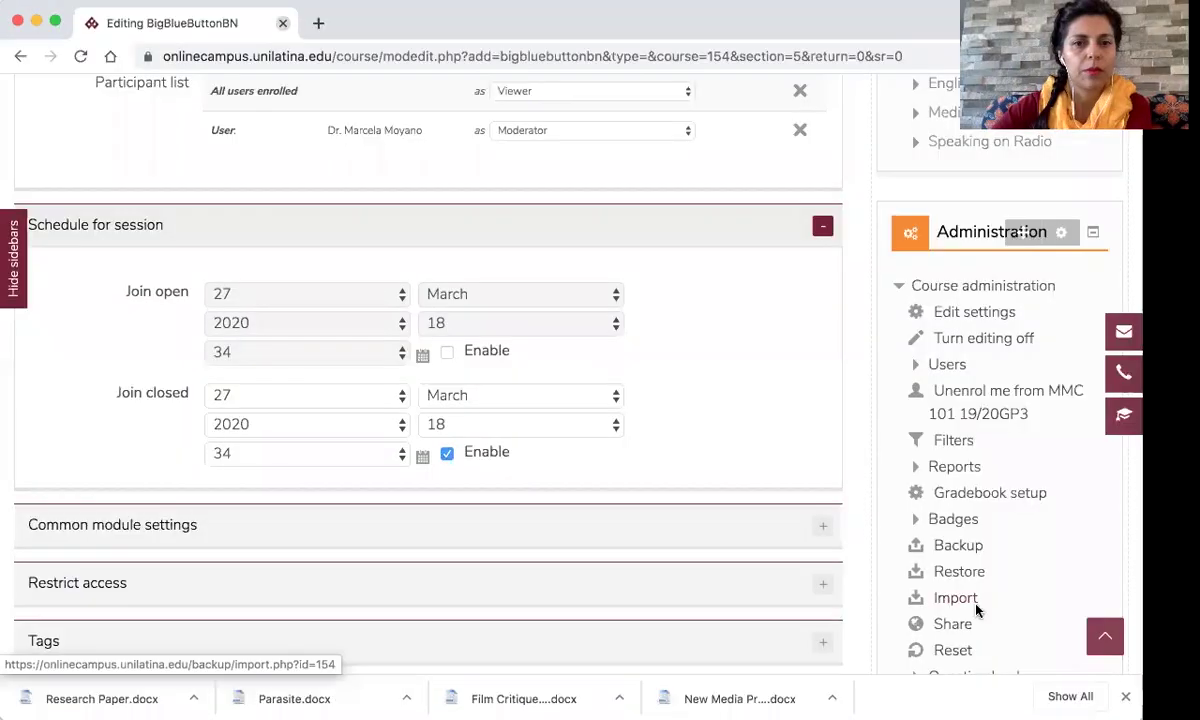
# Leave the unsaved BigBlueButtonBN form for the Dashboard and scroll to the course cards.
pyautogui.scroll(20, 528, 298)
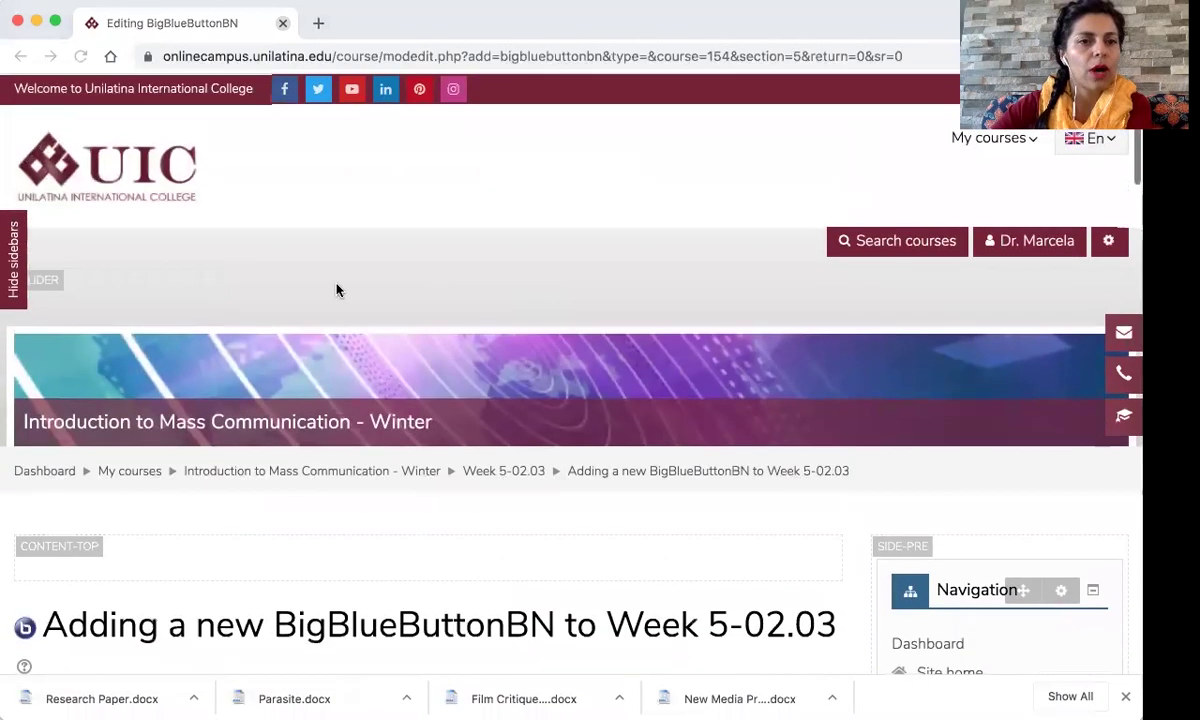
pyautogui.click(36, 475)
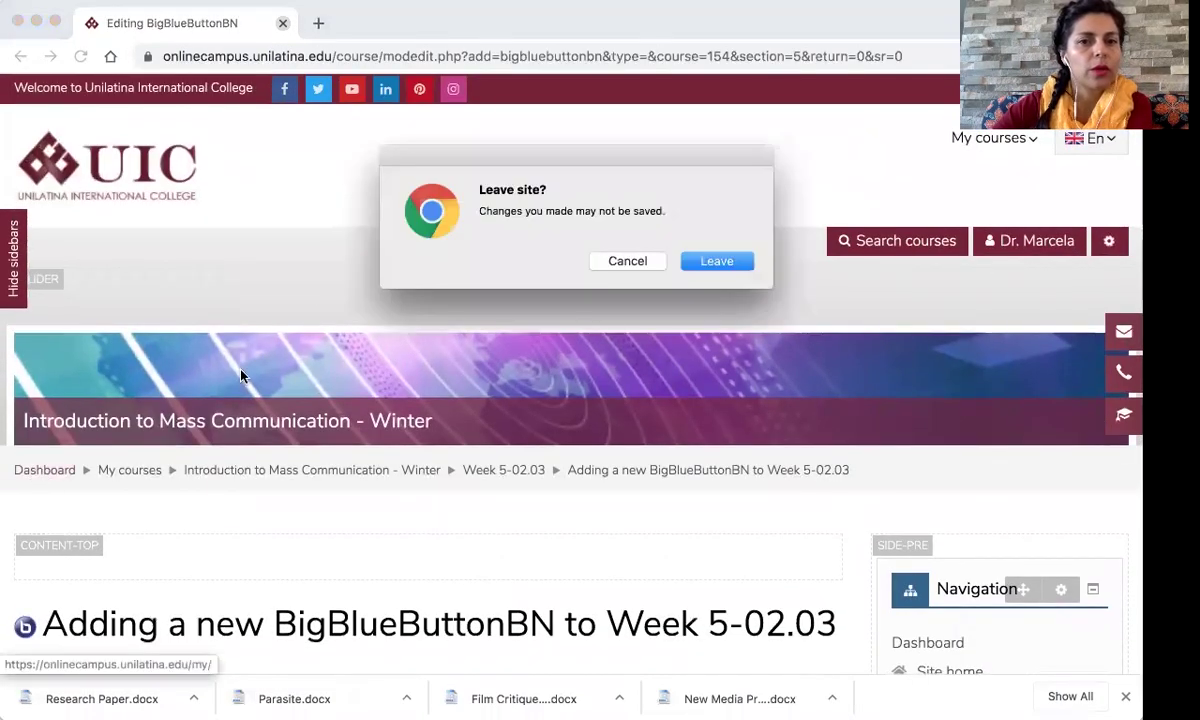
pyautogui.click(693, 263)
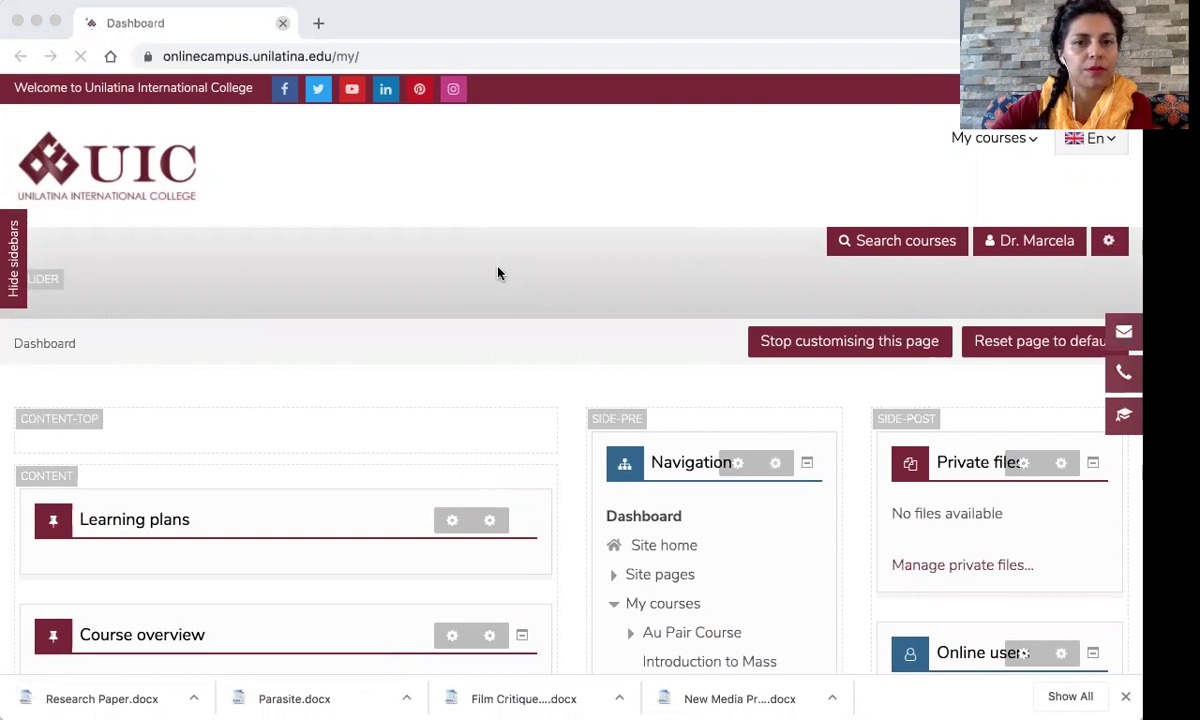
pyautogui.scroll(-1, 498, 272)
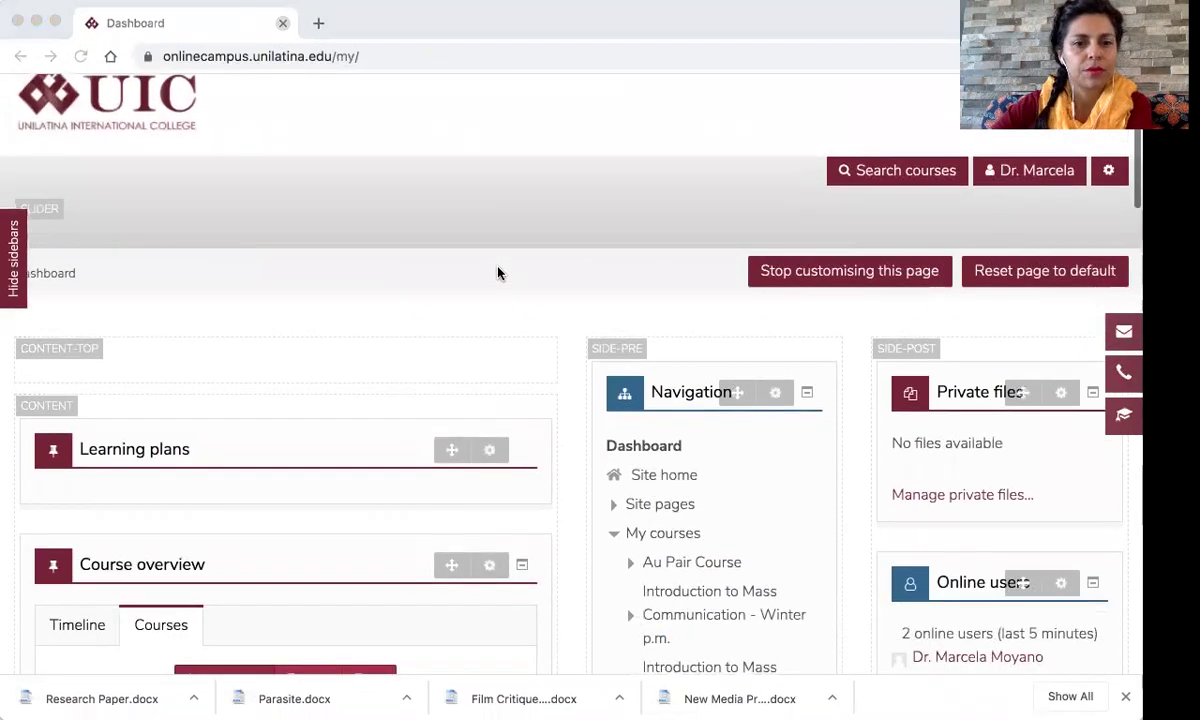
pyautogui.scroll(-2, 498, 272)
pyautogui.scroll(-5, 498, 272)
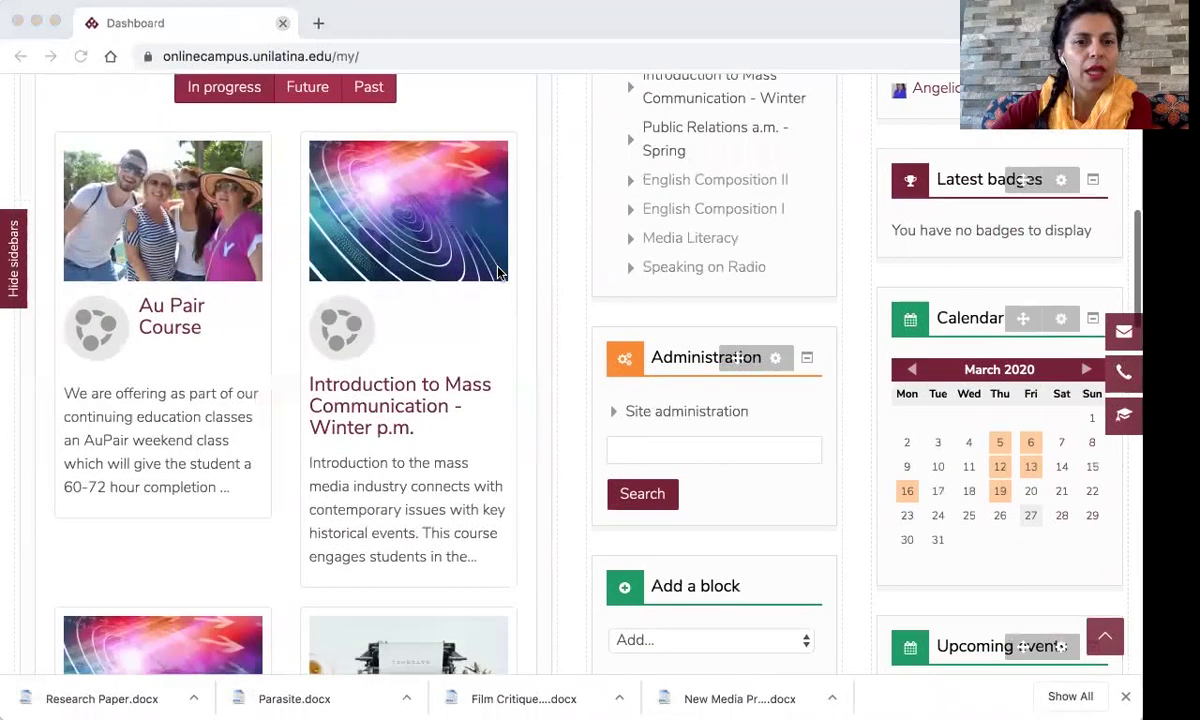
pyautogui.scroll(-5, 498, 272)
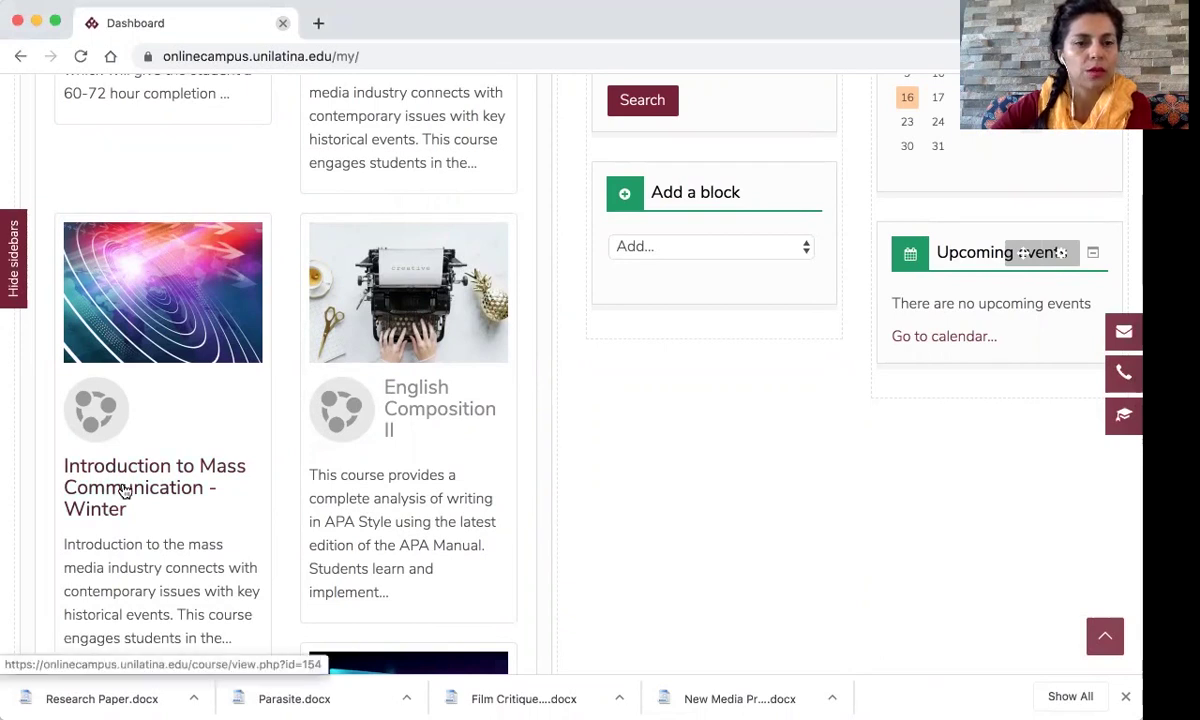
# Open the Introduction to Mass Communication - Winter course.
pyautogui.click(124, 490)
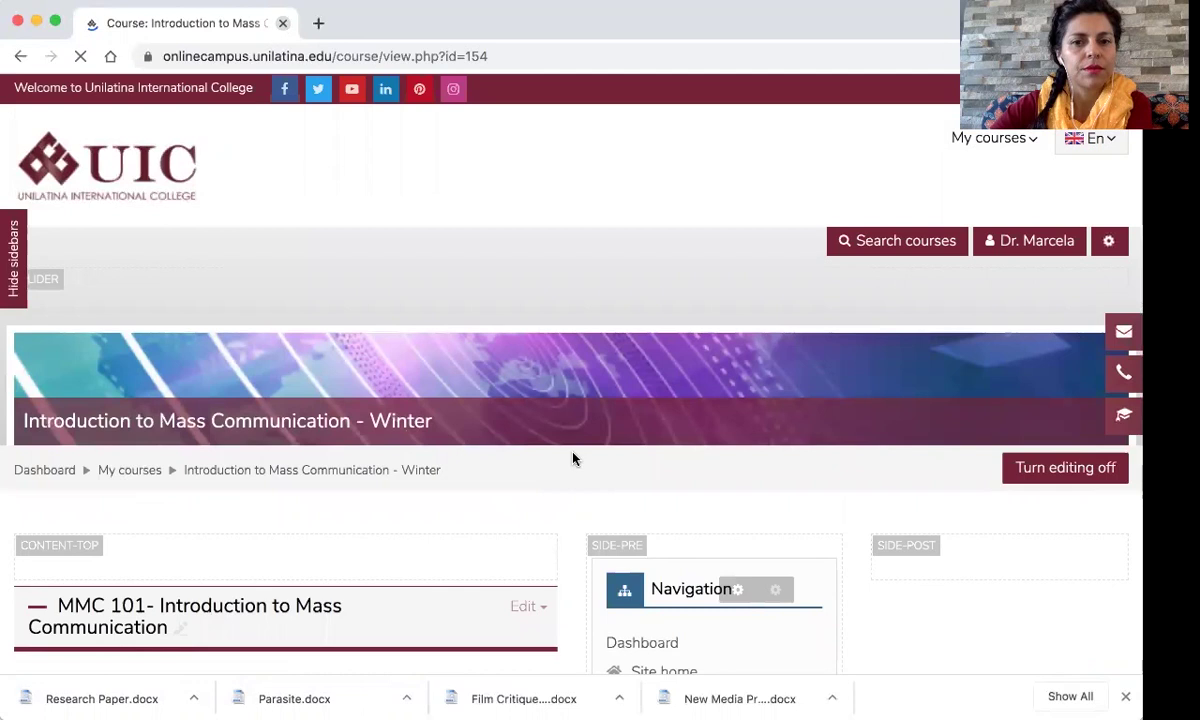
pyautogui.scroll(-3, 572, 458)
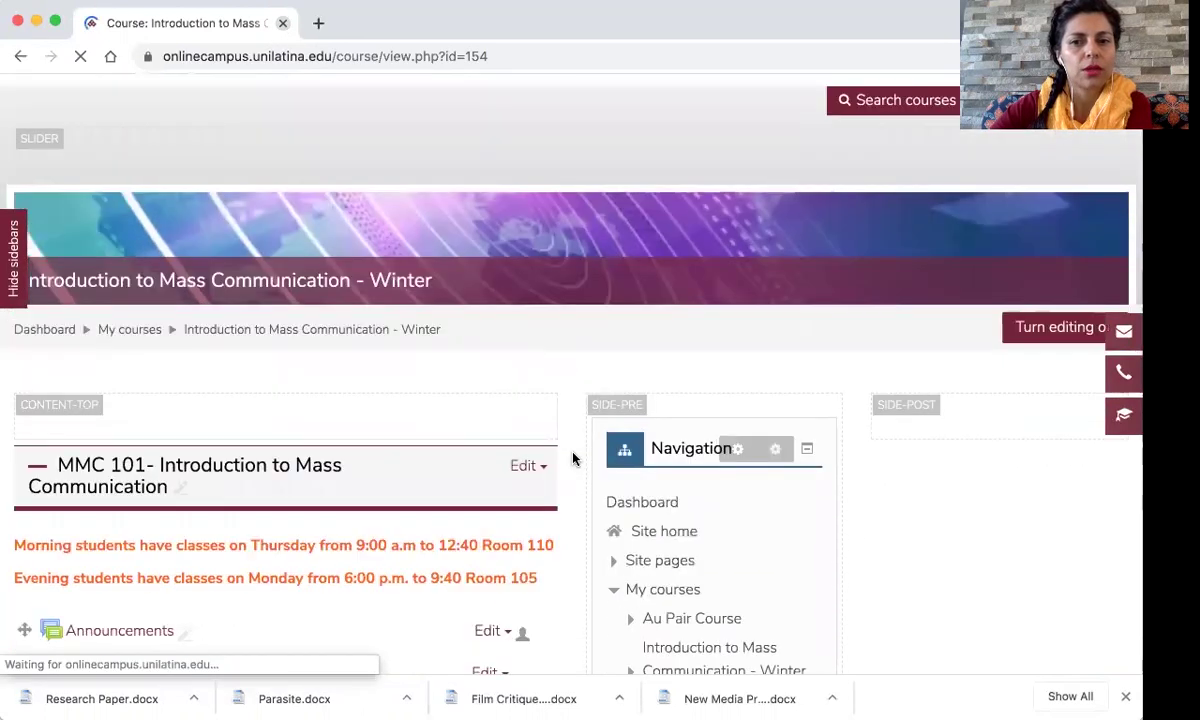
pyautogui.scroll(-2, 572, 458)
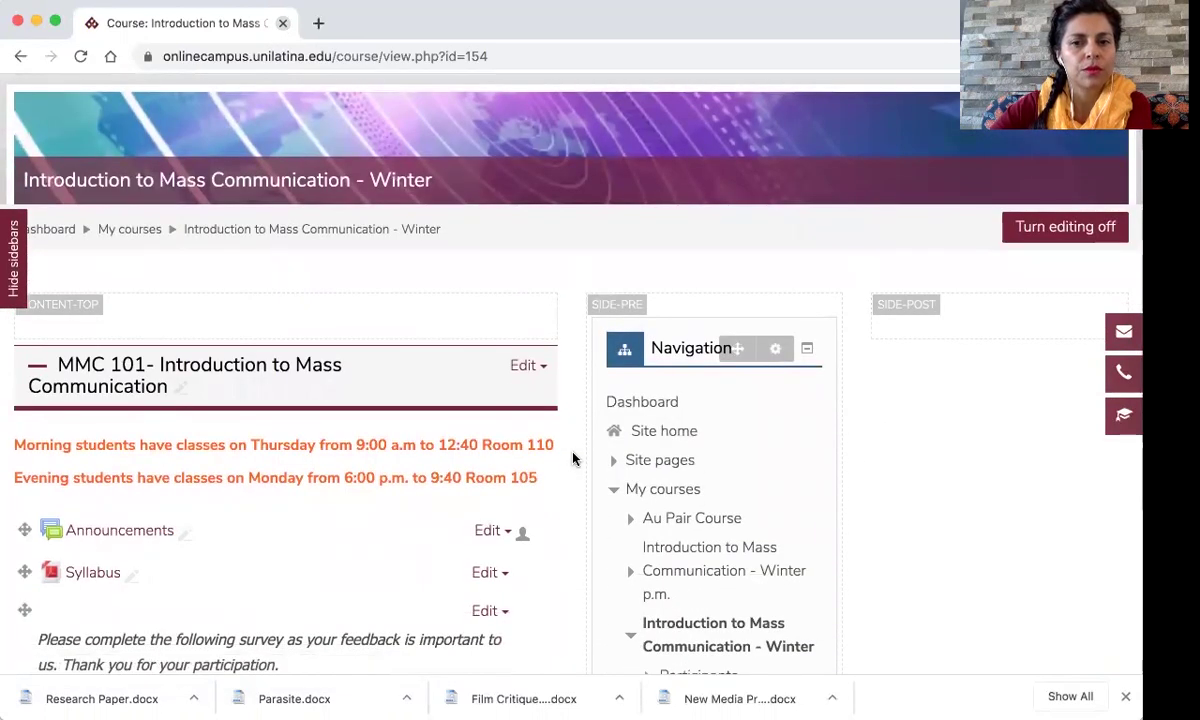
pyautogui.scroll(-8, 572, 458)
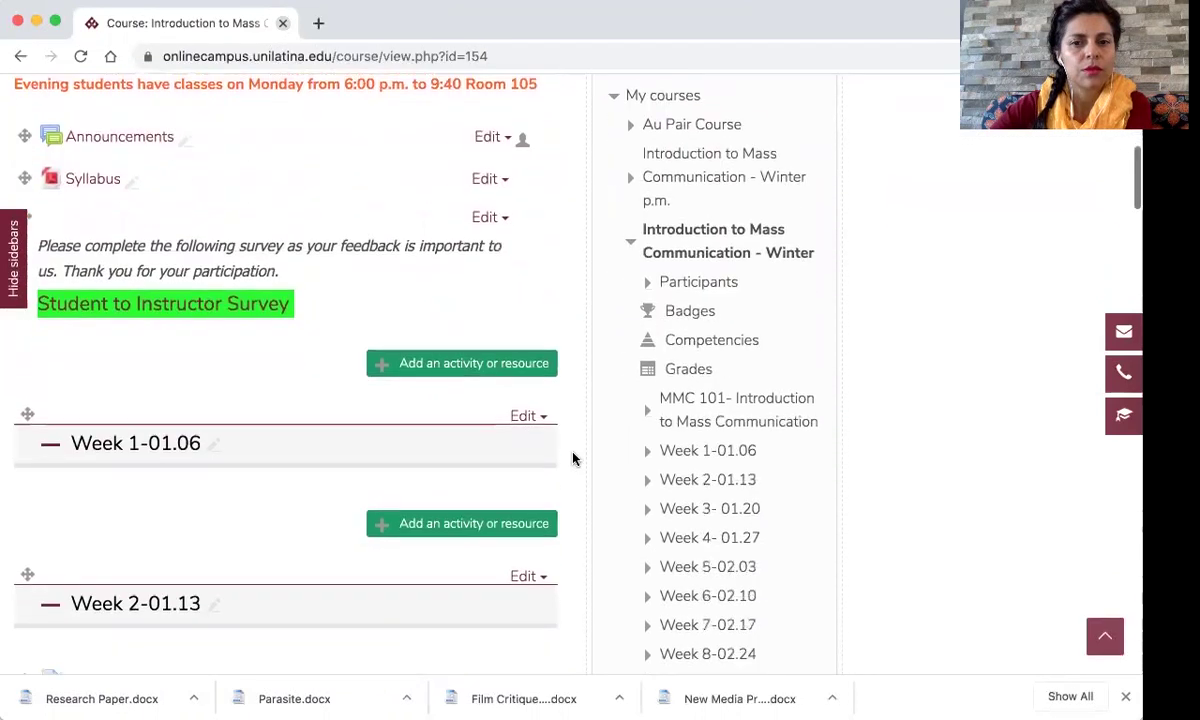
pyautogui.scroll(-12, 572, 458)
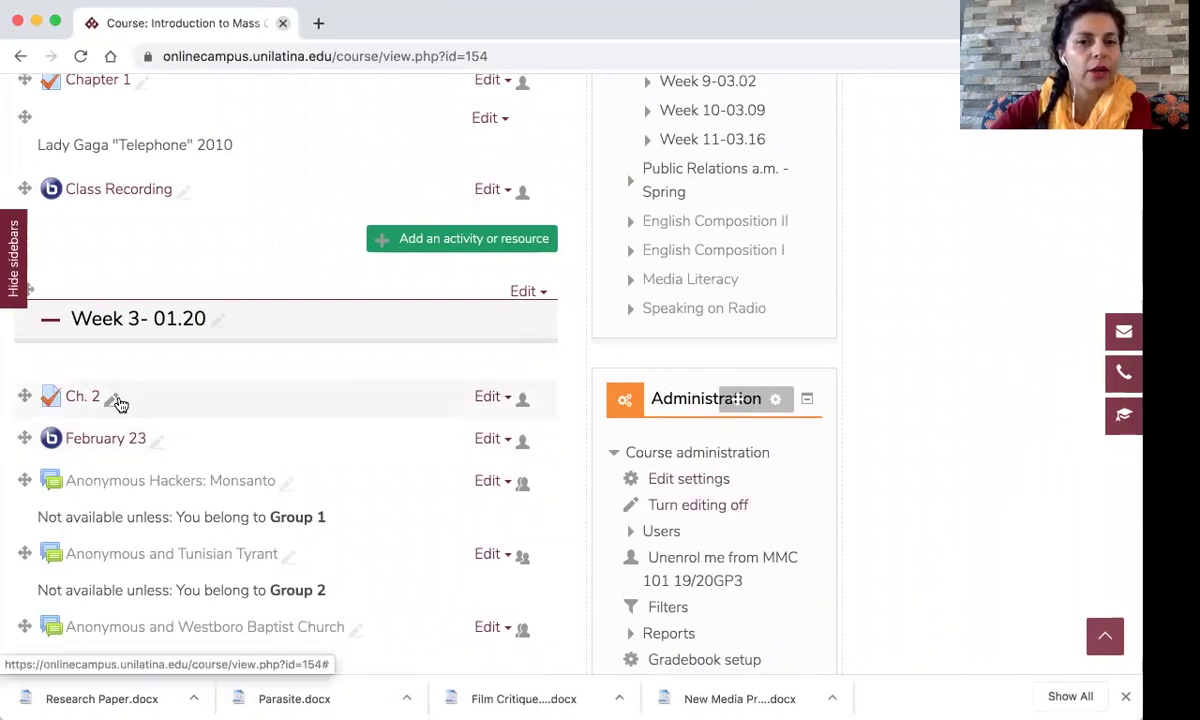
# Turn editing off for the course and browse its weekly sections.
pyautogui.click(738, 507)
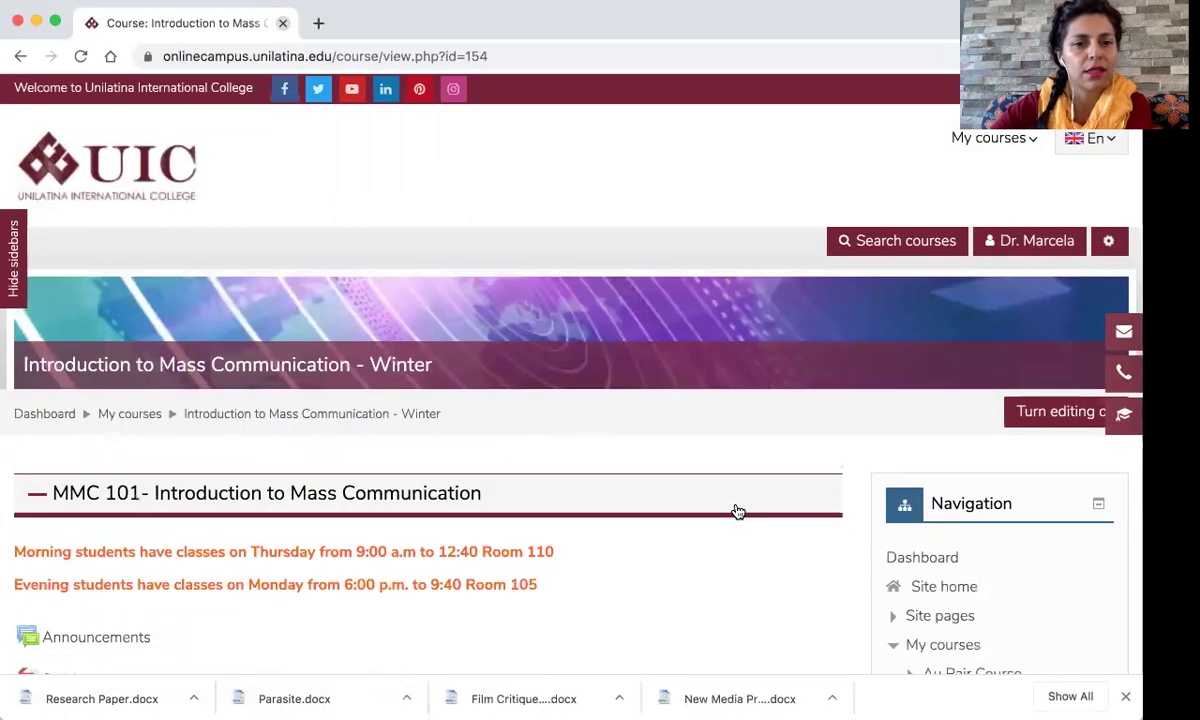
pyautogui.scroll(-5, 738, 512)
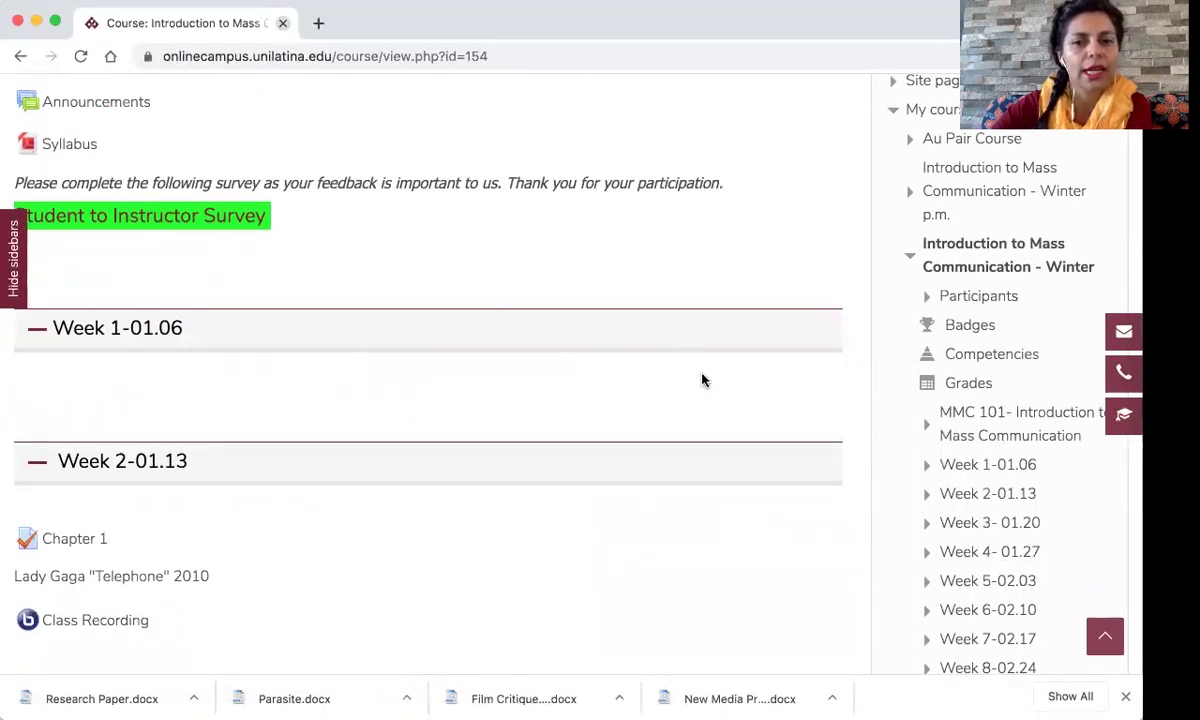
pyautogui.scroll(-1, 702, 380)
pyautogui.scroll(-2, 702, 380)
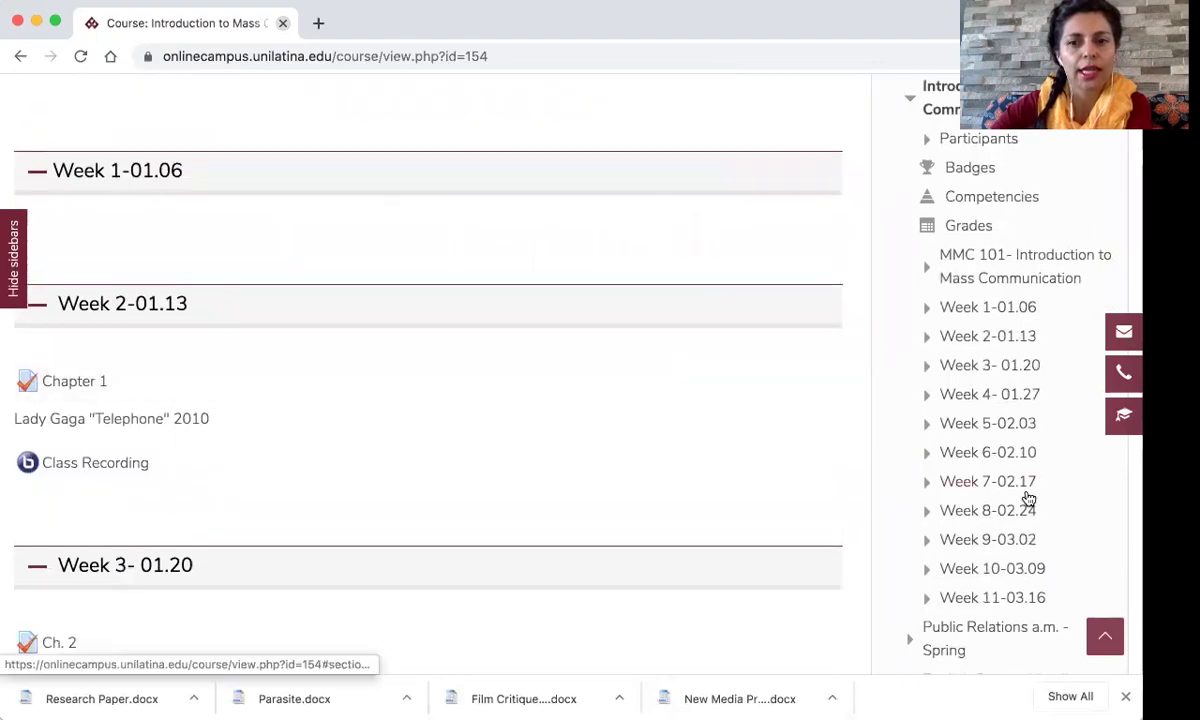
pyautogui.scroll(-2, 1029, 497)
pyautogui.scroll(-8, 1027, 497)
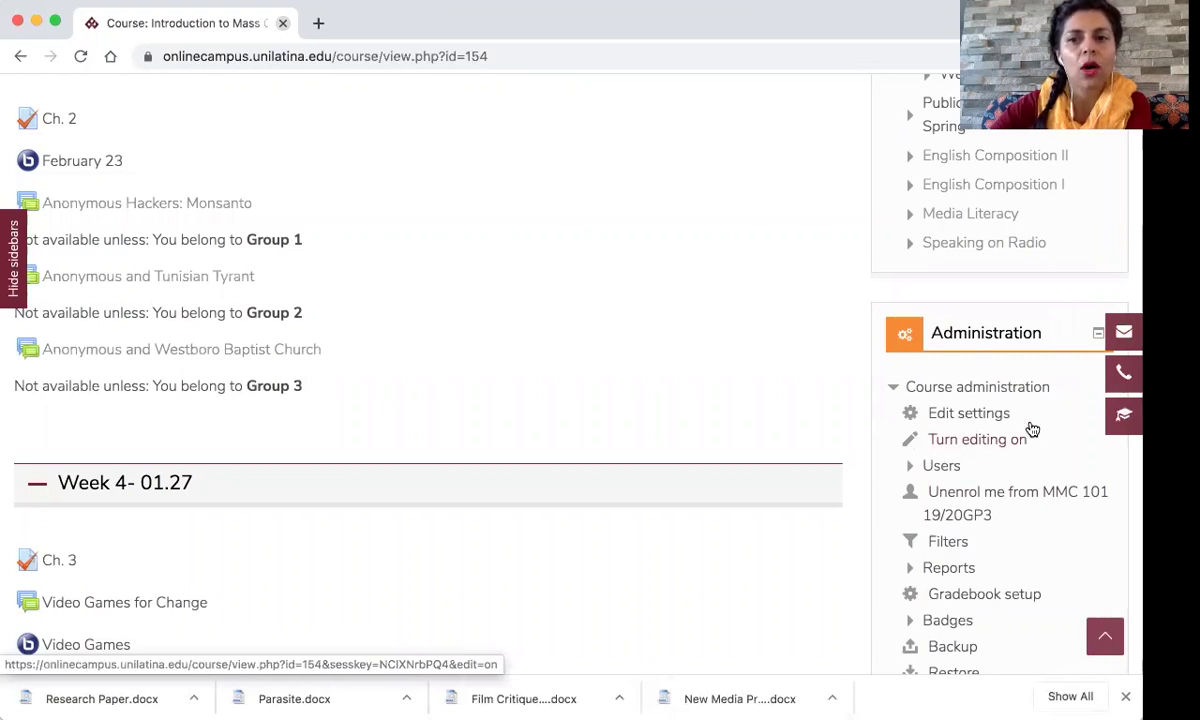
# Turn course editing back on and scroll down to the Week 5-02.03 section.
pyautogui.click(982, 446)
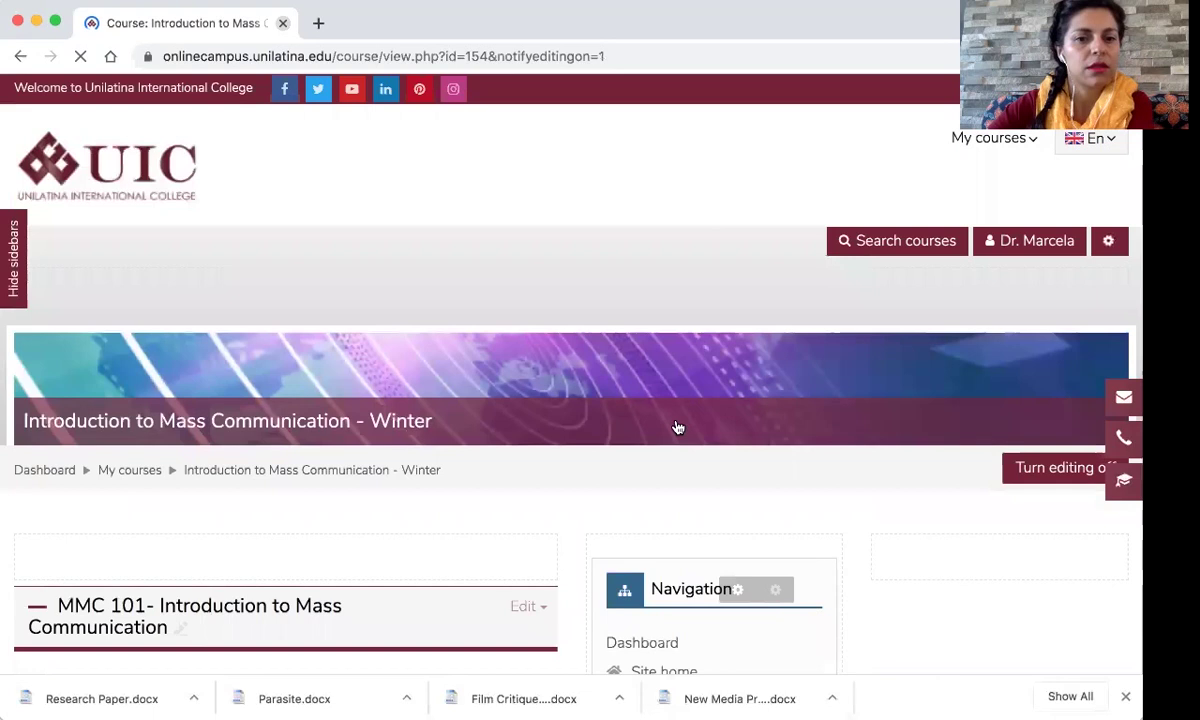
pyautogui.scroll(-8, 678, 428)
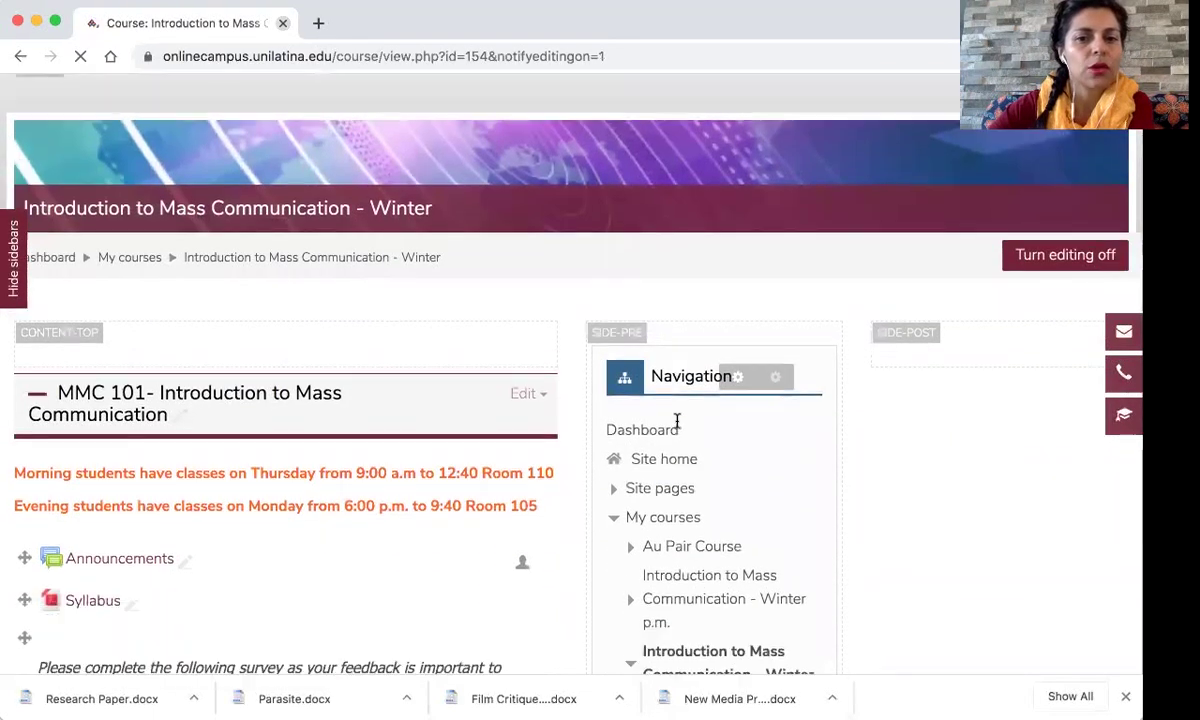
pyautogui.scroll(-4, 677, 424)
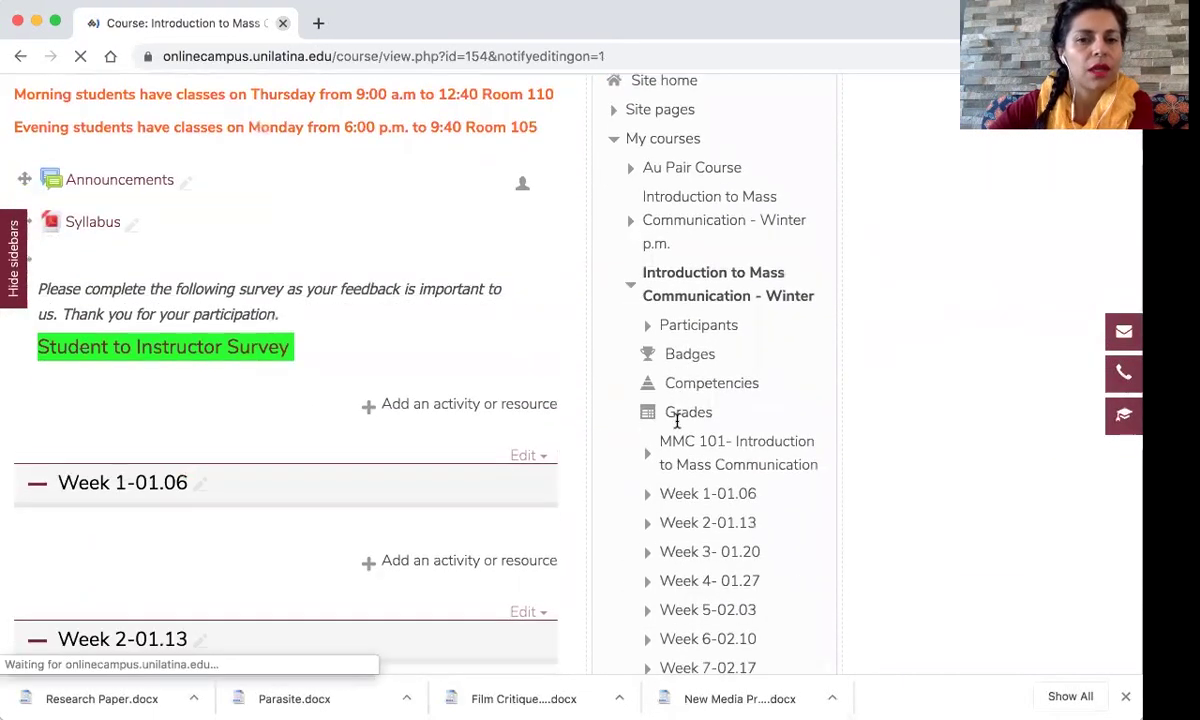
pyautogui.scroll(-6, 677, 428)
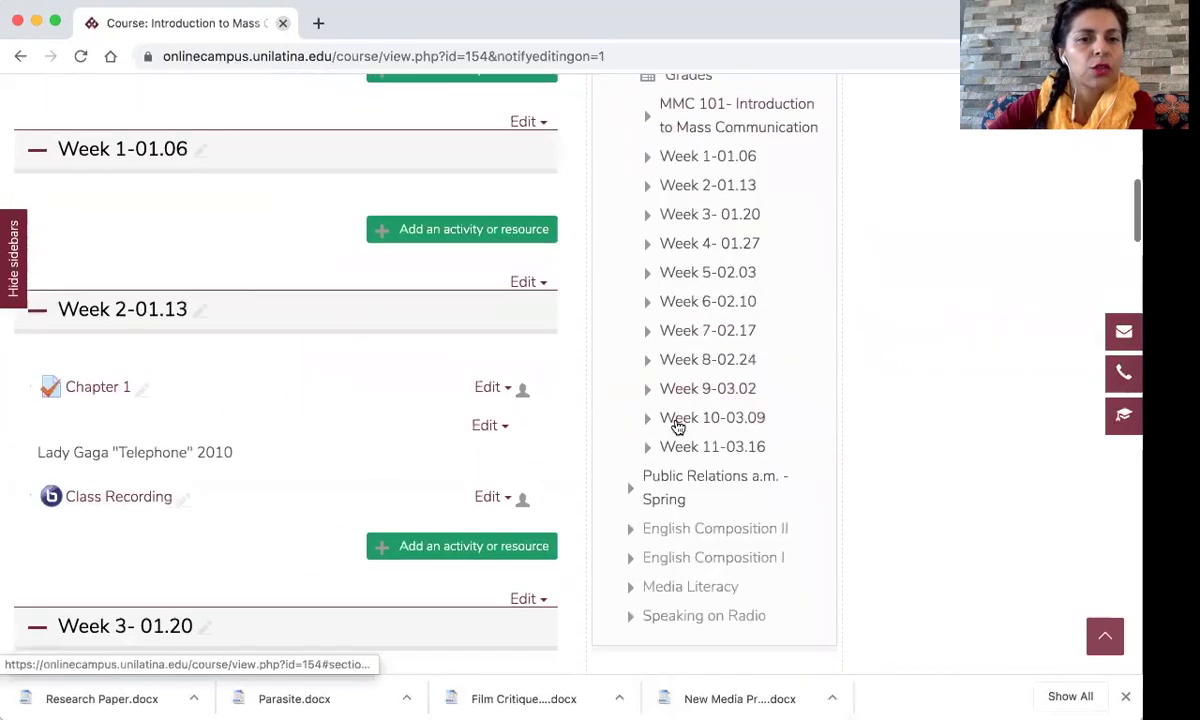
pyautogui.scroll(-1, 348, 465)
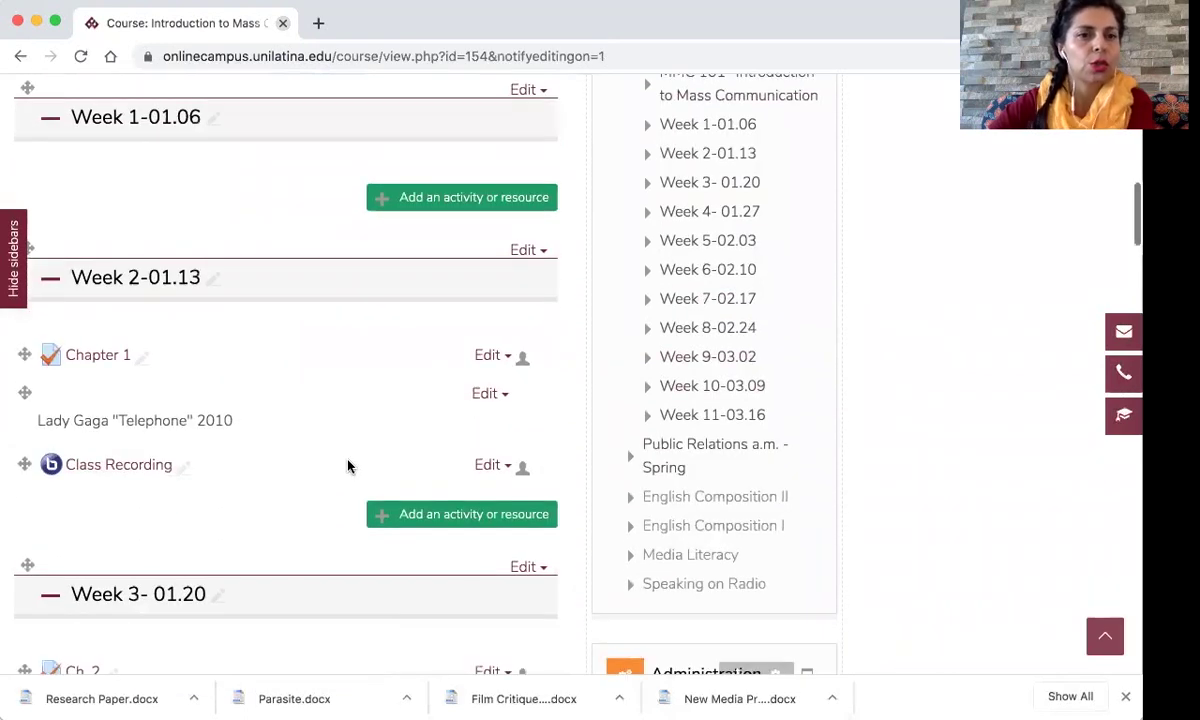
pyautogui.scroll(-3, 348, 465)
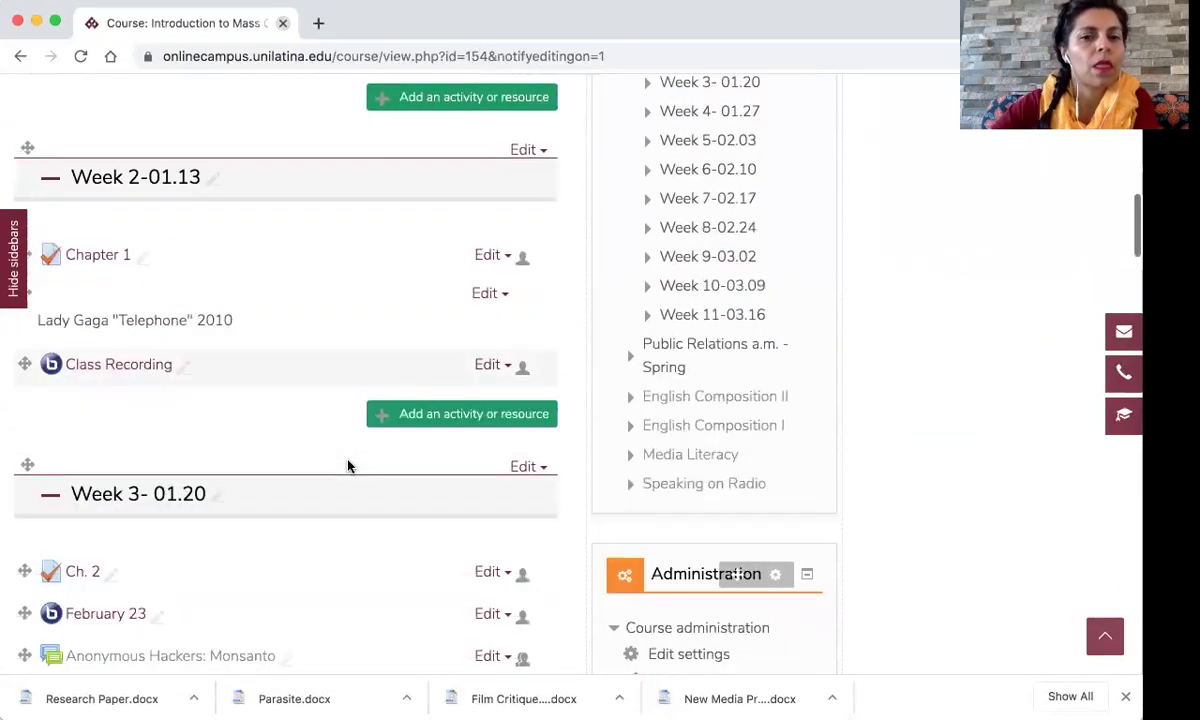
pyautogui.scroll(-4, 348, 465)
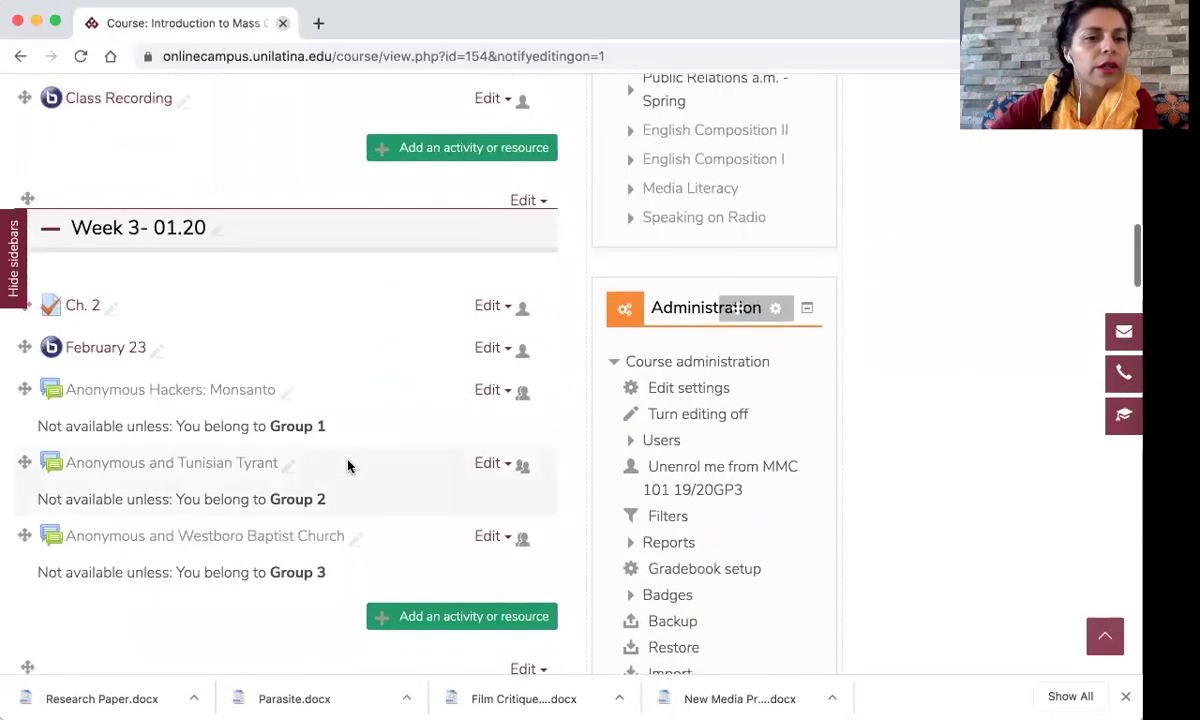
pyautogui.scroll(-4, 348, 465)
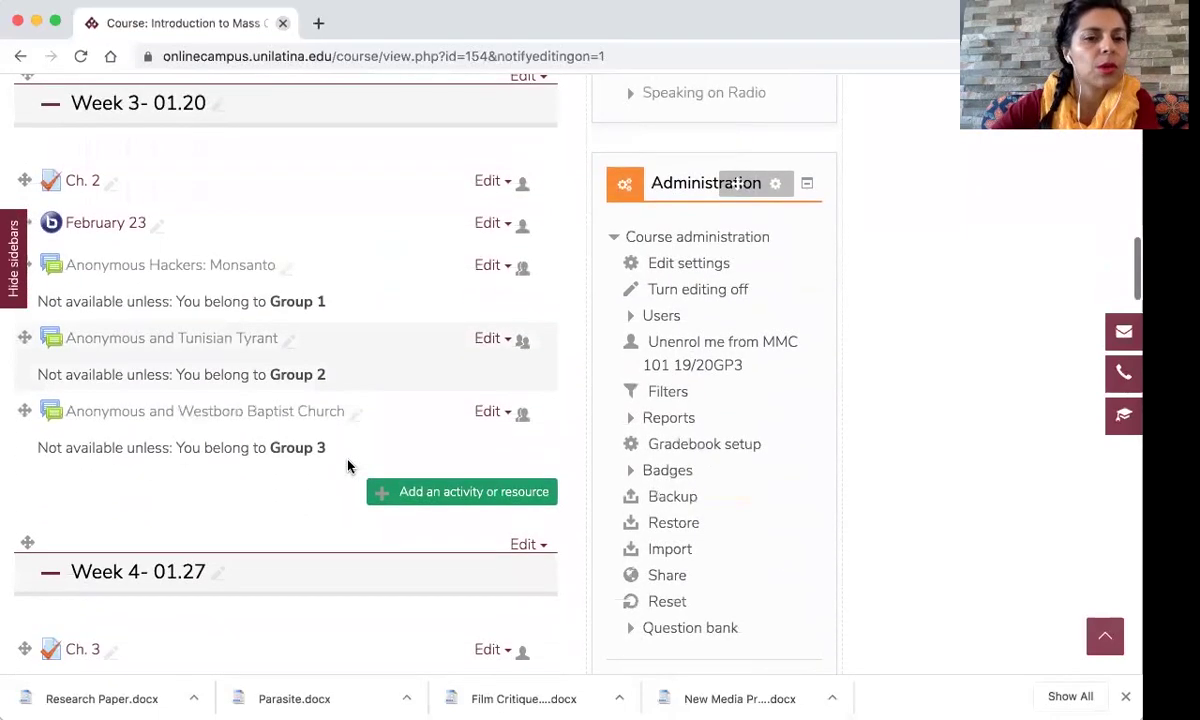
pyautogui.scroll(-5, 348, 465)
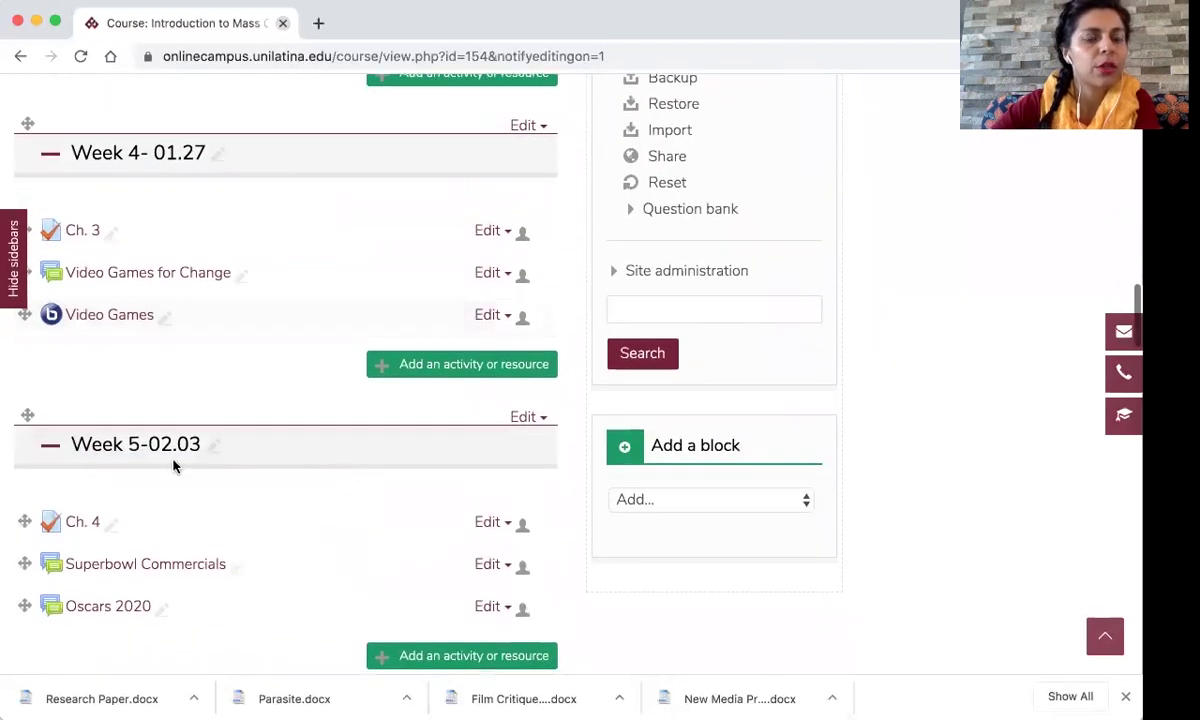
pyautogui.scroll(-1, 143, 397)
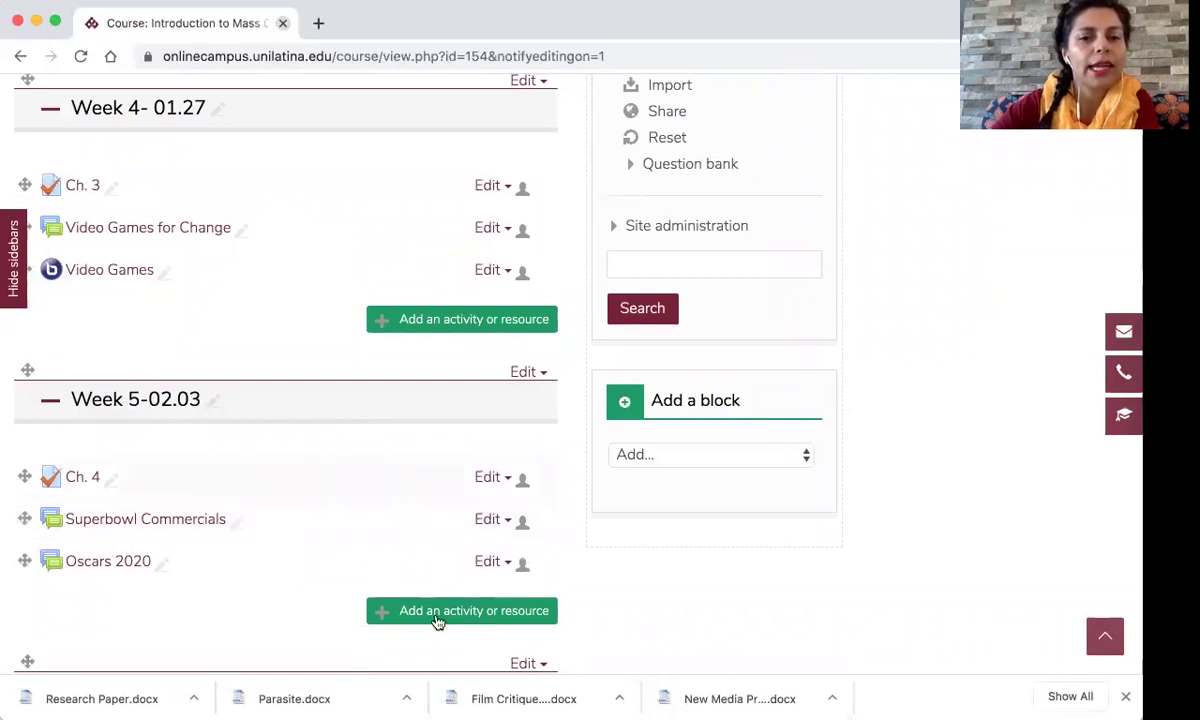
# Add a new BigBlueButtonBN activity to the Week 5-02.03 section.
pyautogui.click(507, 612)
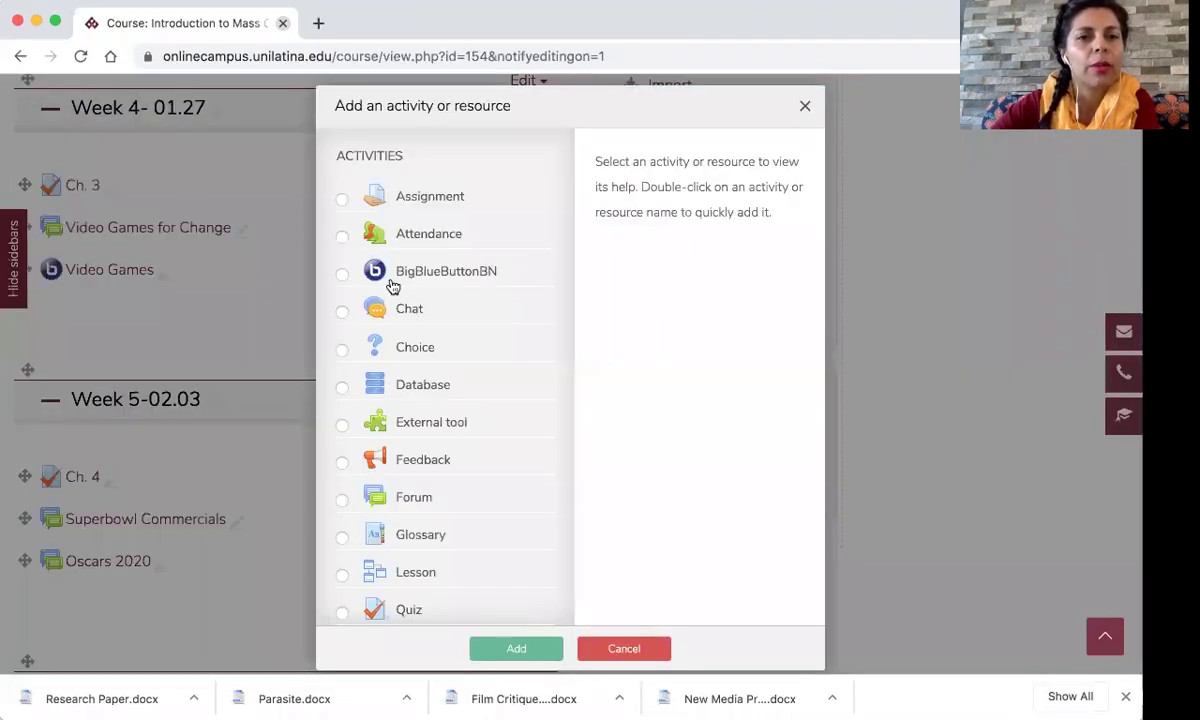
pyautogui.click(342, 278)
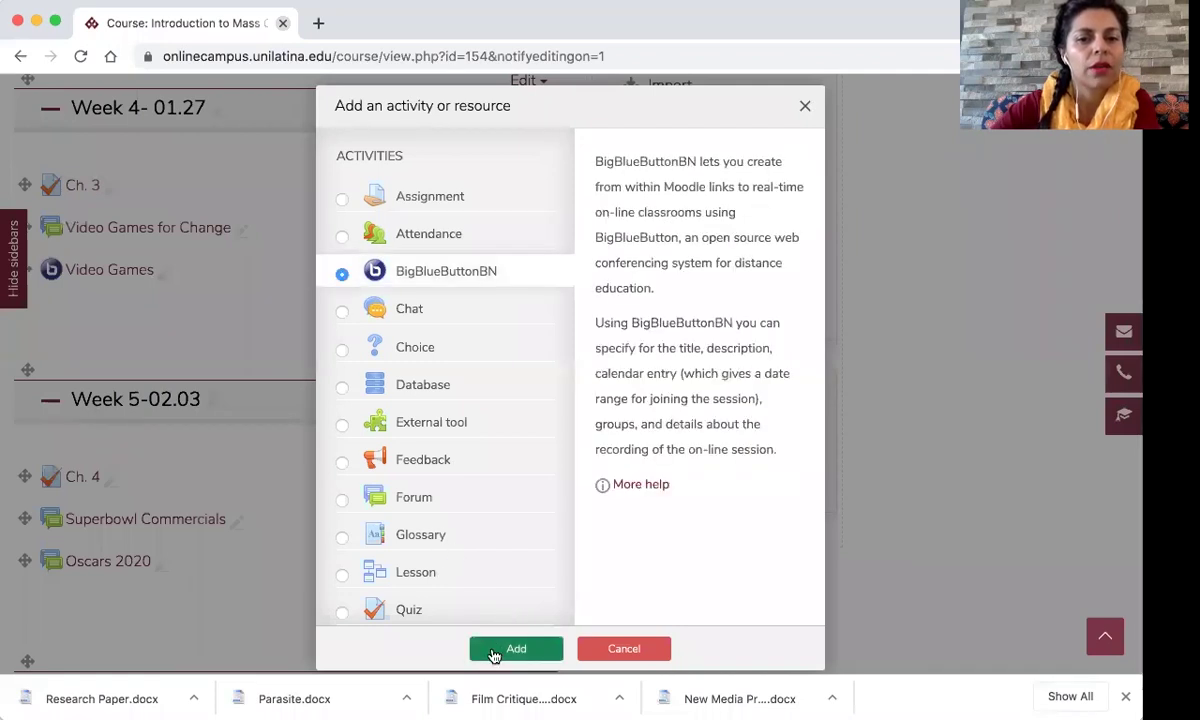
pyautogui.click(493, 652)
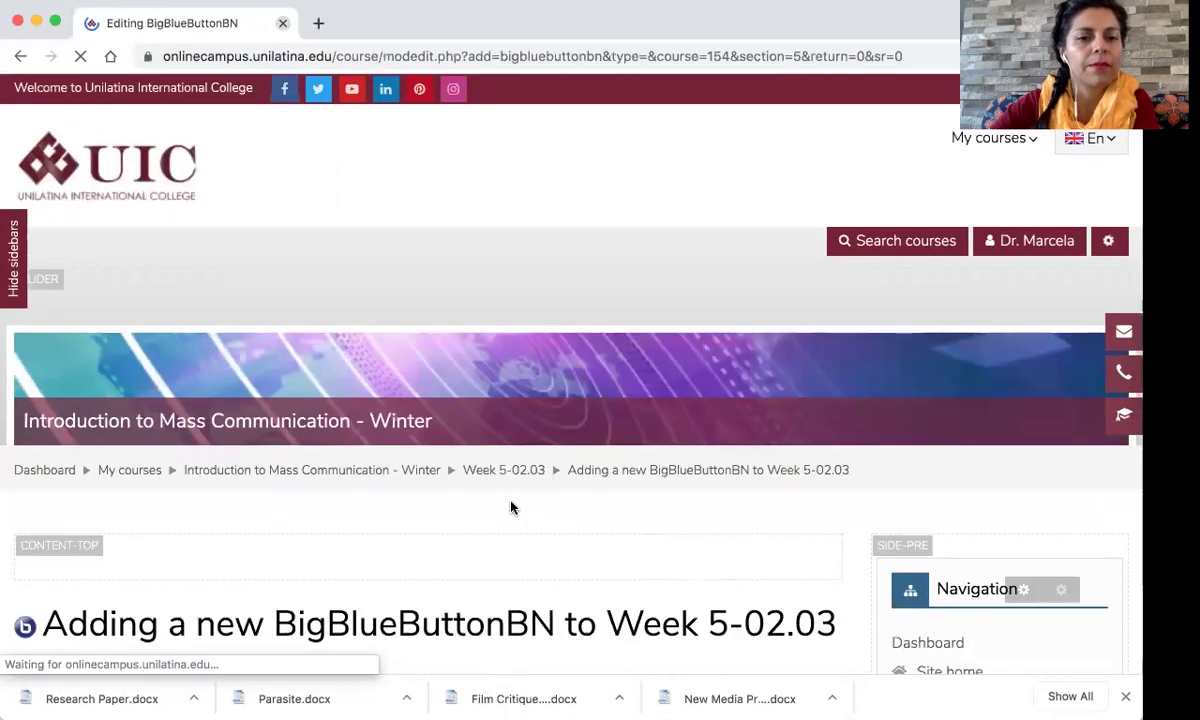
# Name the virtual classroom 'Final Presentation'.
pyautogui.scroll(-3, 510, 508)
pyautogui.scroll(-2, 510, 508)
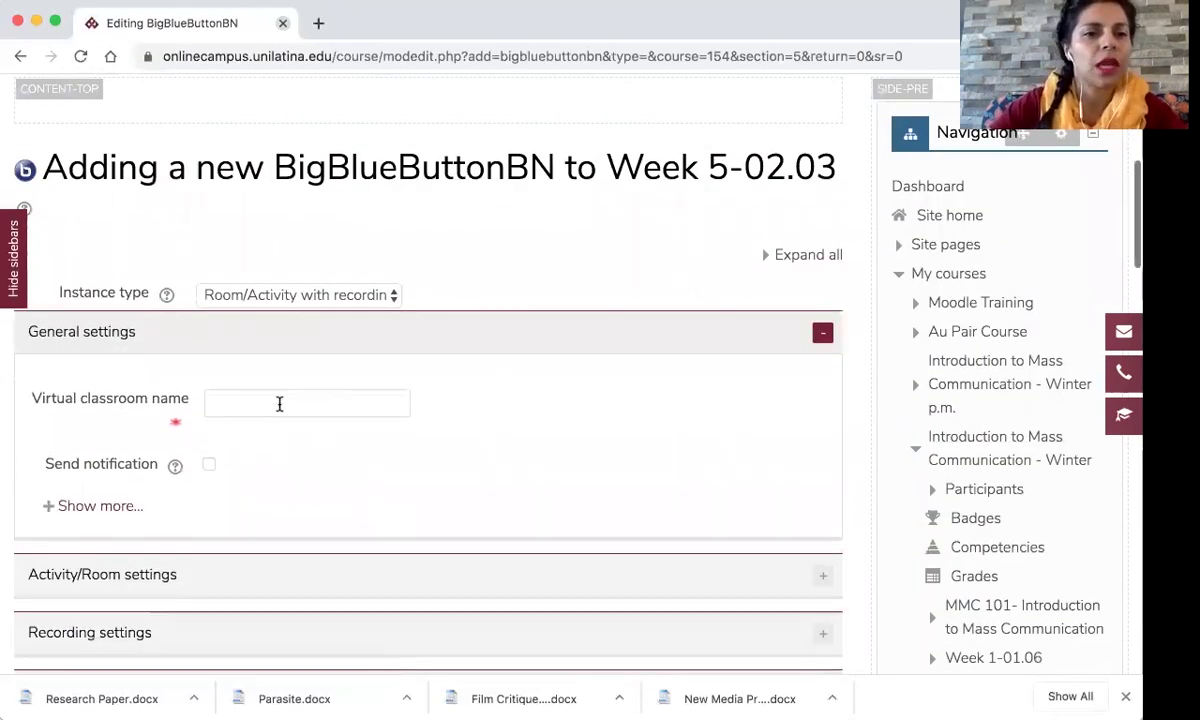
pyautogui.click(279, 403)
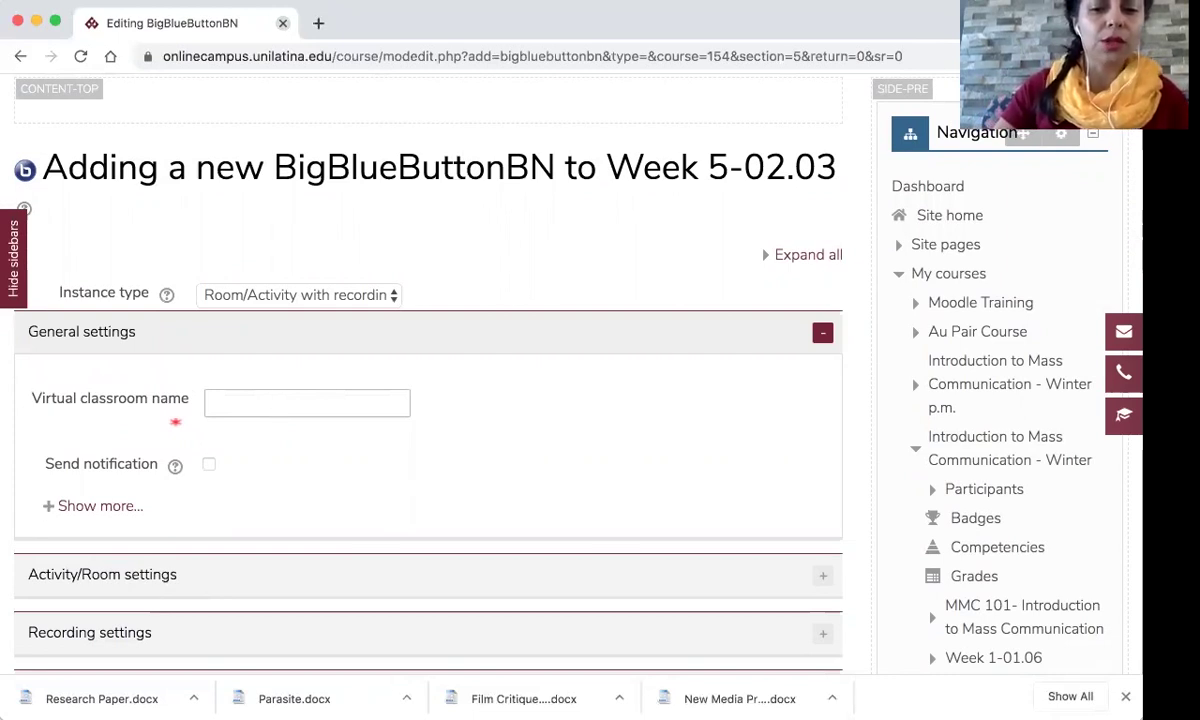
pyautogui.write('Final Pres')
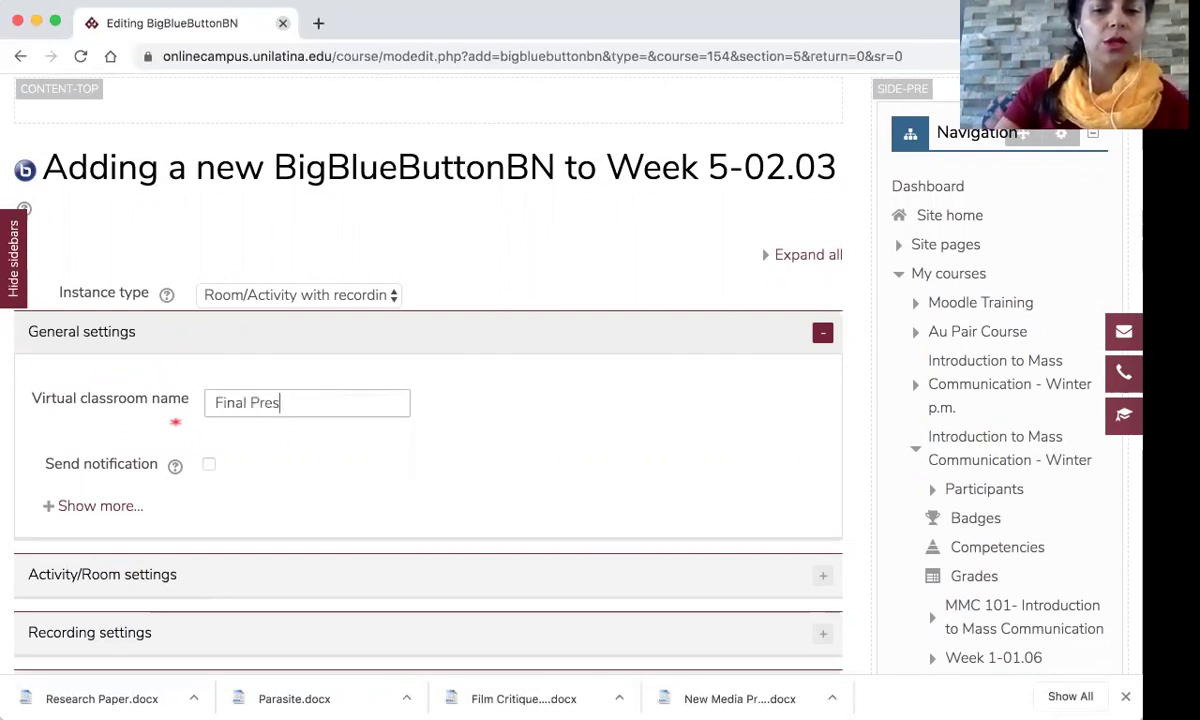
pyautogui.write('entation')
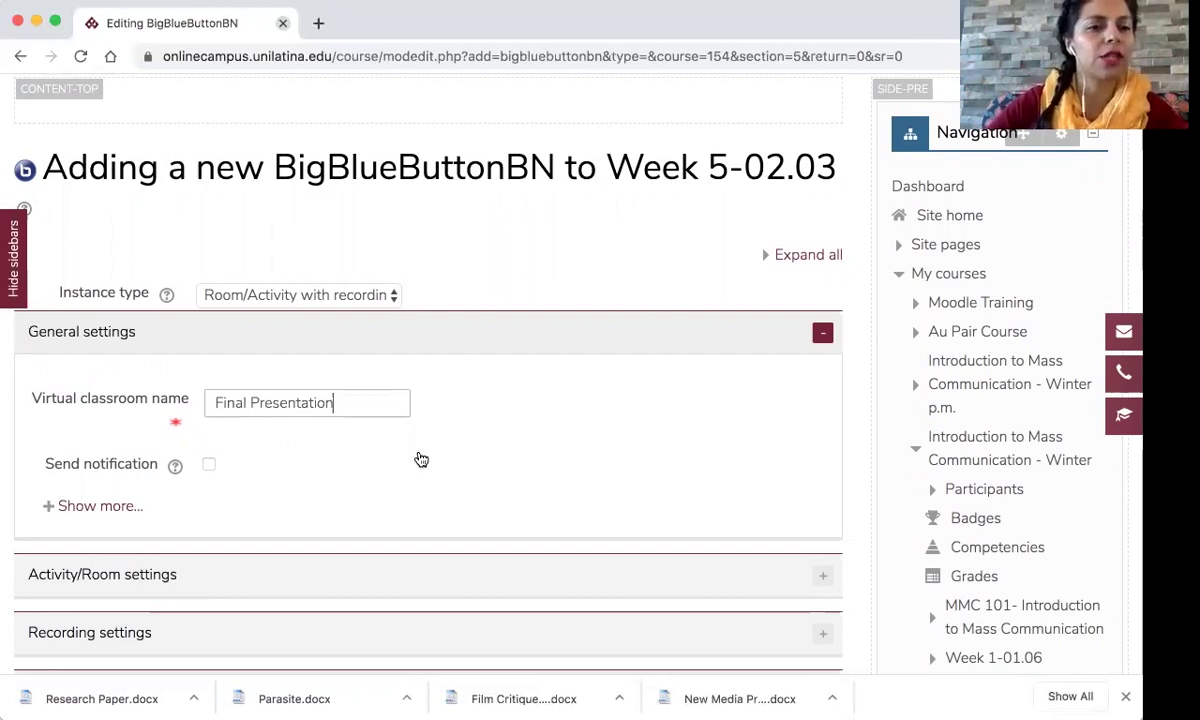
# Enable Send notification and reveal the Description editor.
pyautogui.scroll(-1, 420, 460)
pyautogui.scroll(-3, 421, 460)
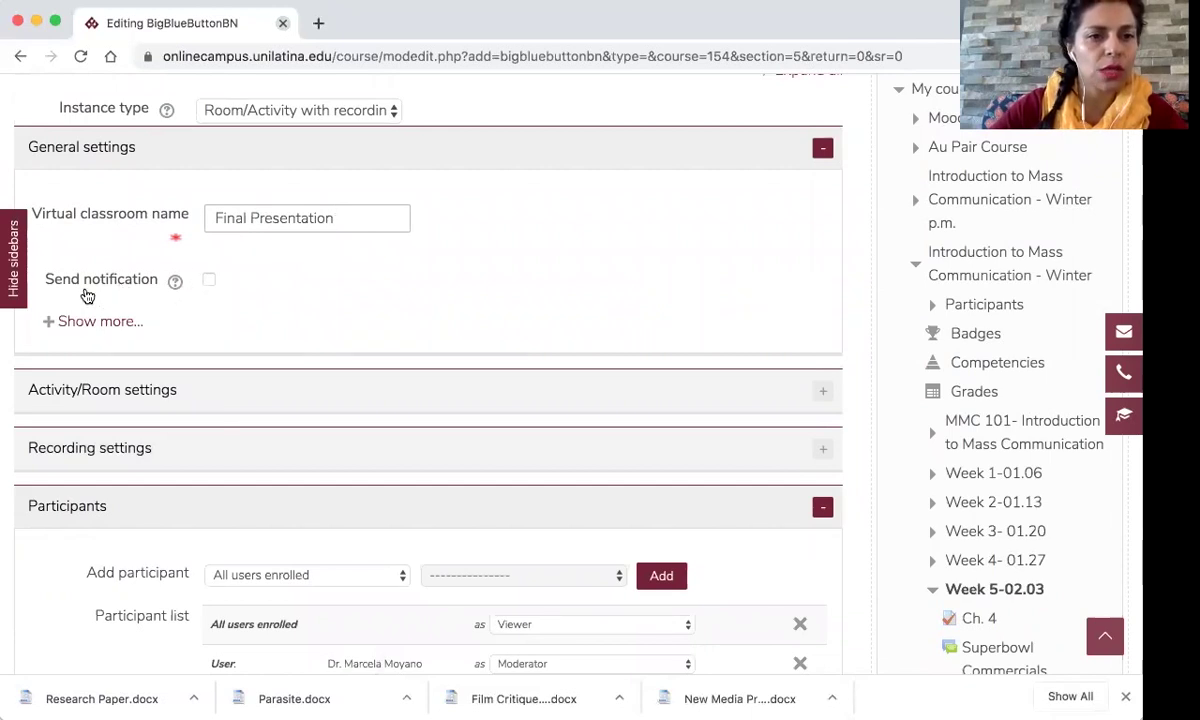
pyautogui.click(208, 282)
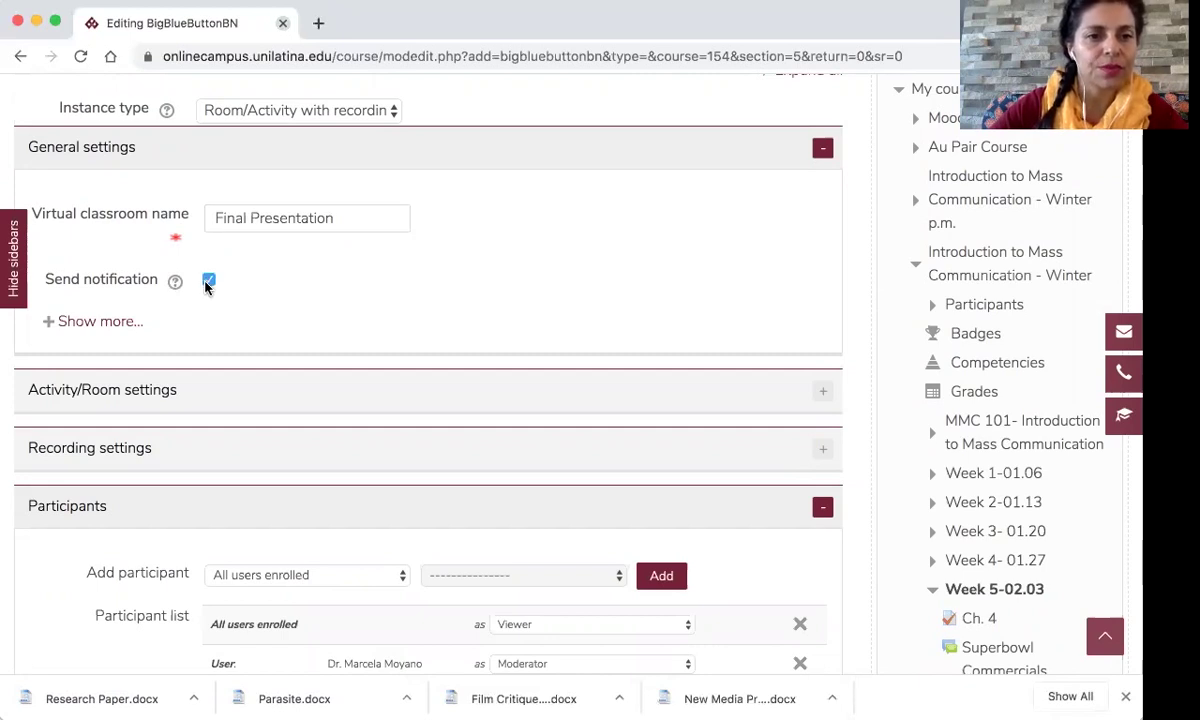
pyautogui.click(100, 322)
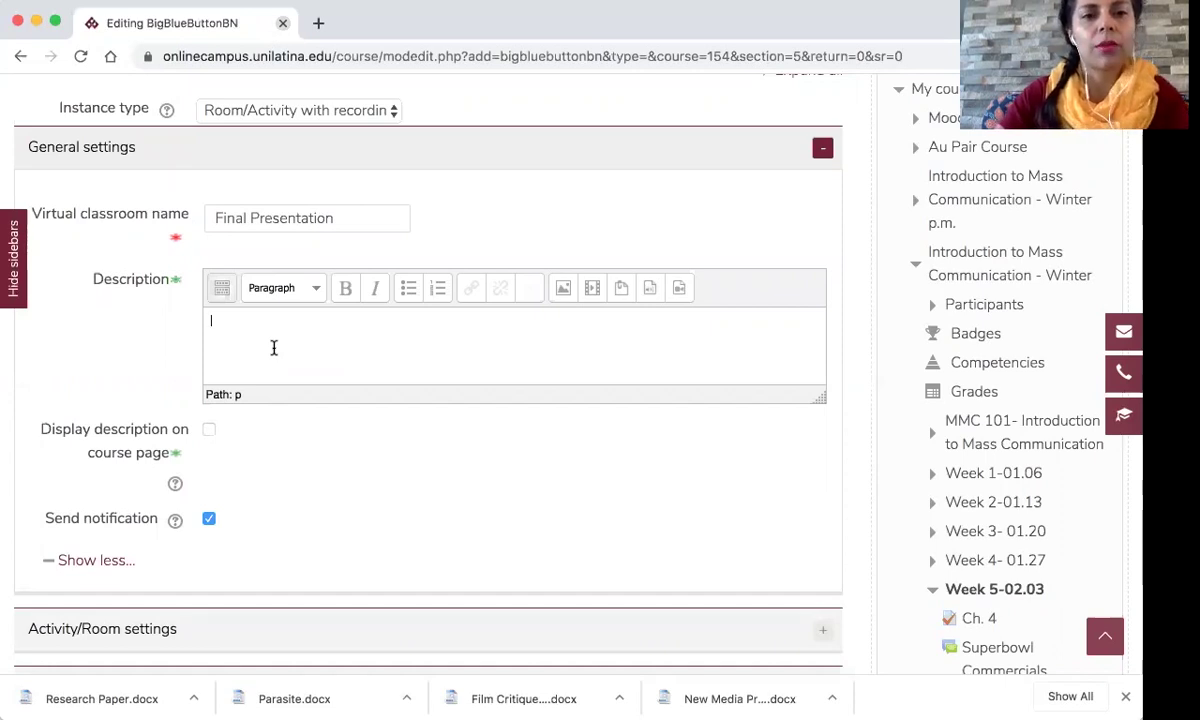
# Write the description 'Dear Students, This is our online final presentations scheduled on March 30th at 7:00 p.m.'.
pyautogui.write('Dear ')
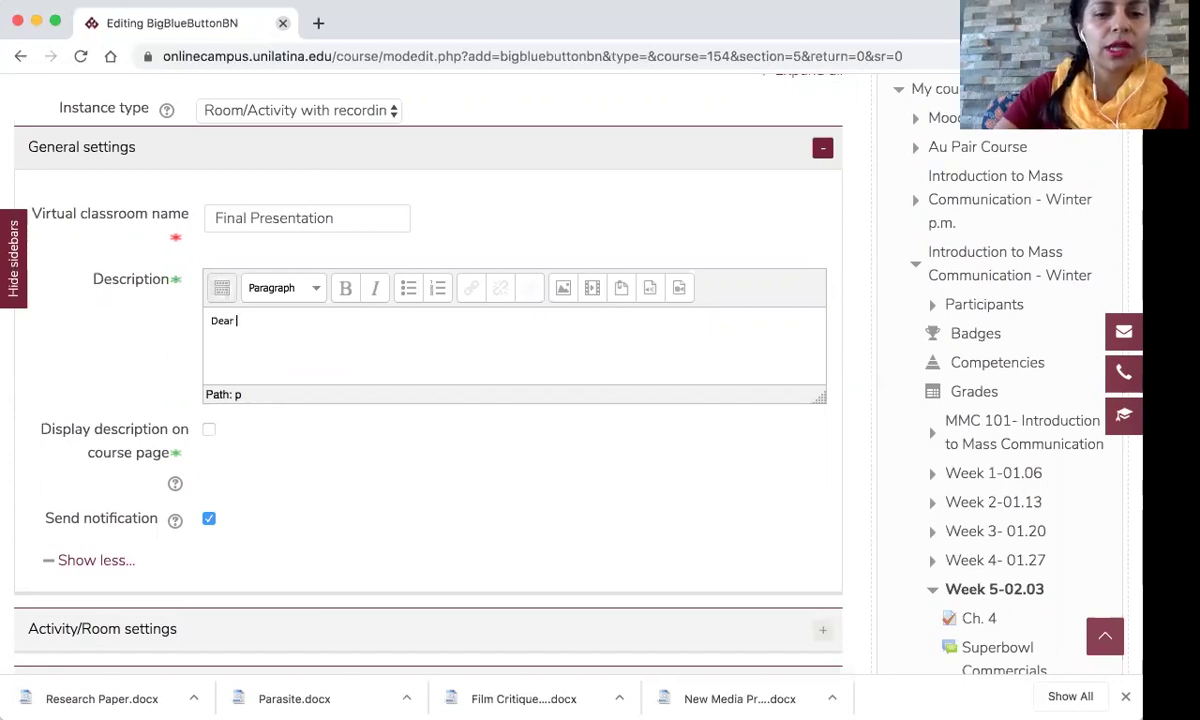
pyautogui.write('Students, ')
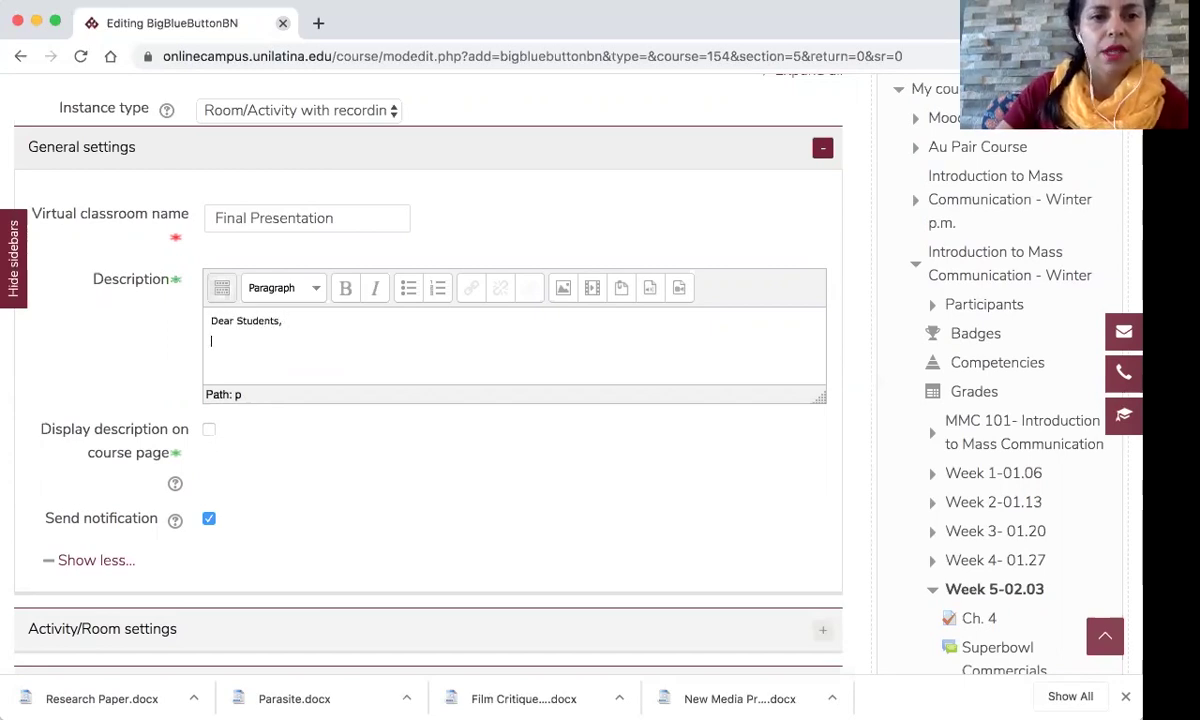
pyautogui.write('This is')
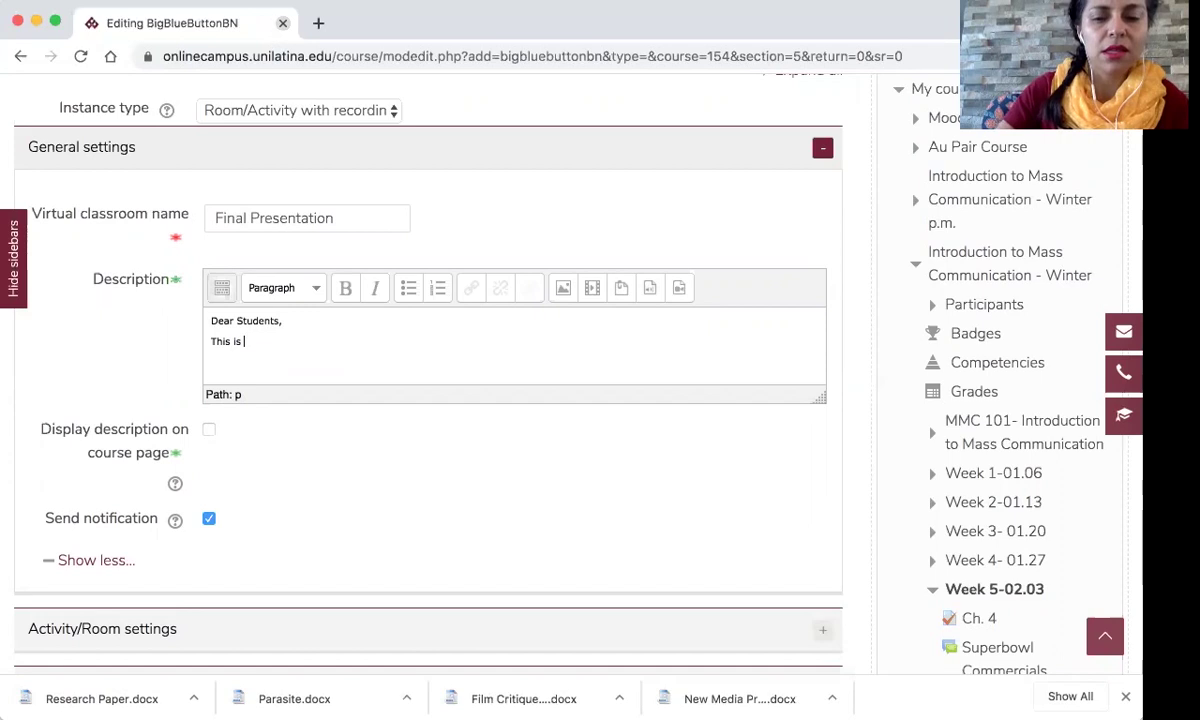
pyautogui.write(' our onl')
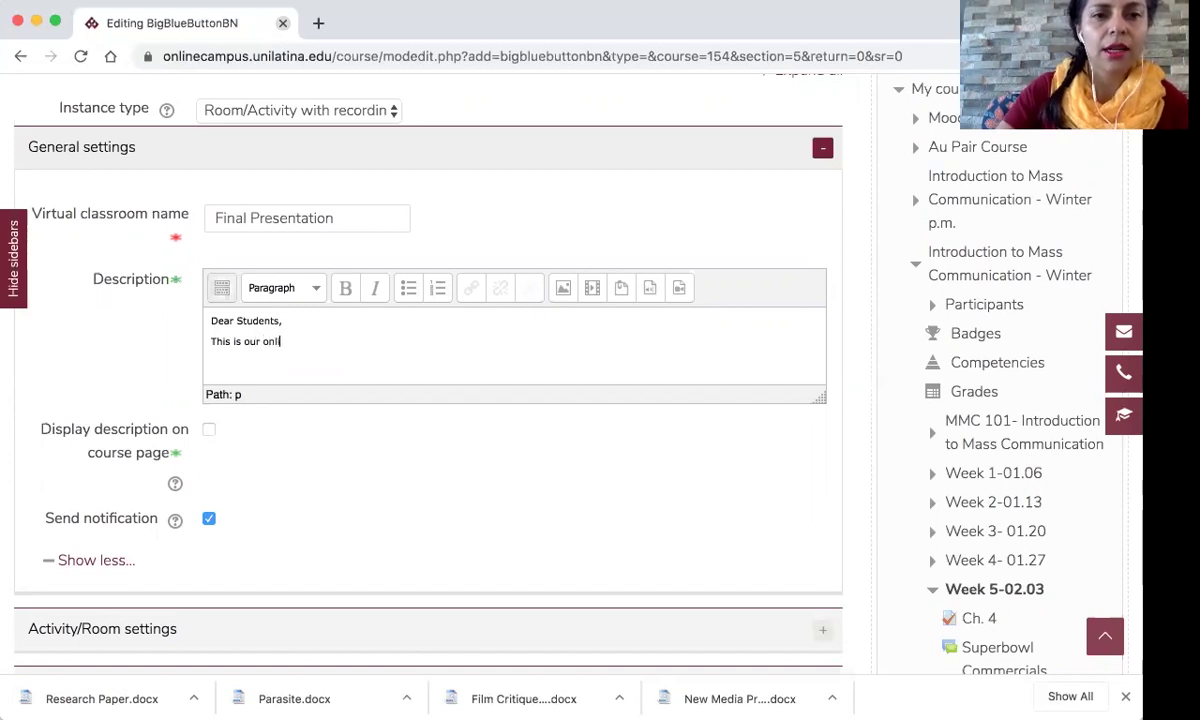
pyautogui.write('ine ')
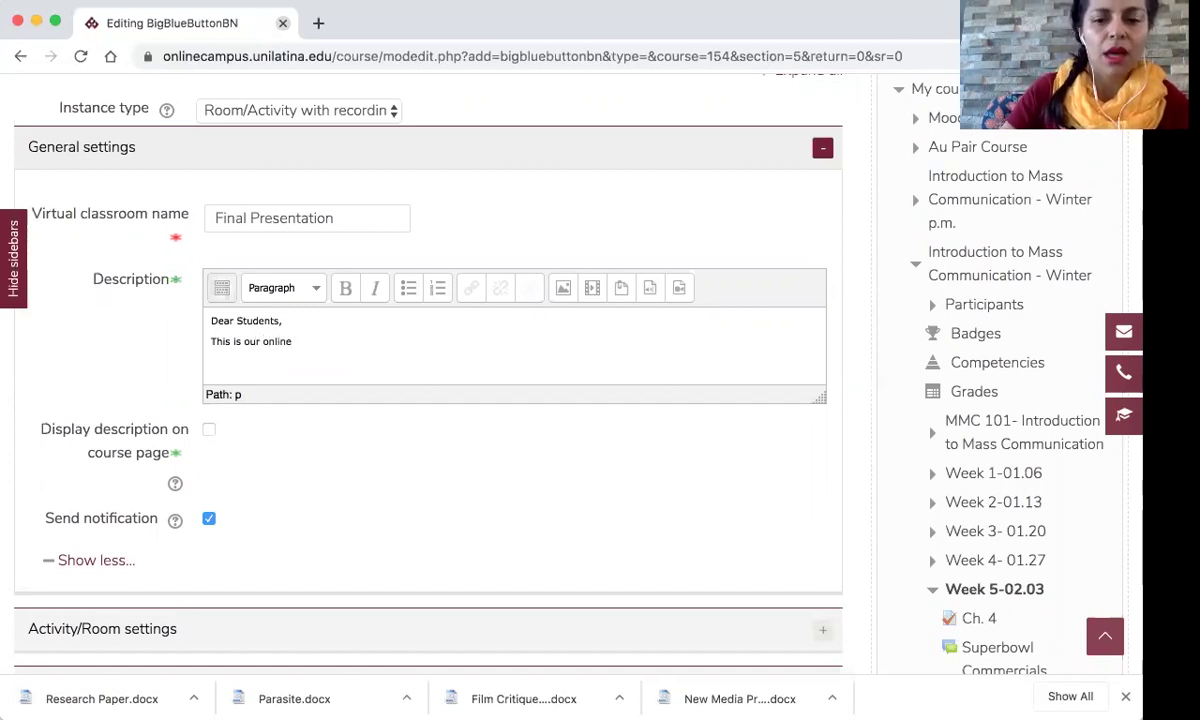
pyautogui.write('live')
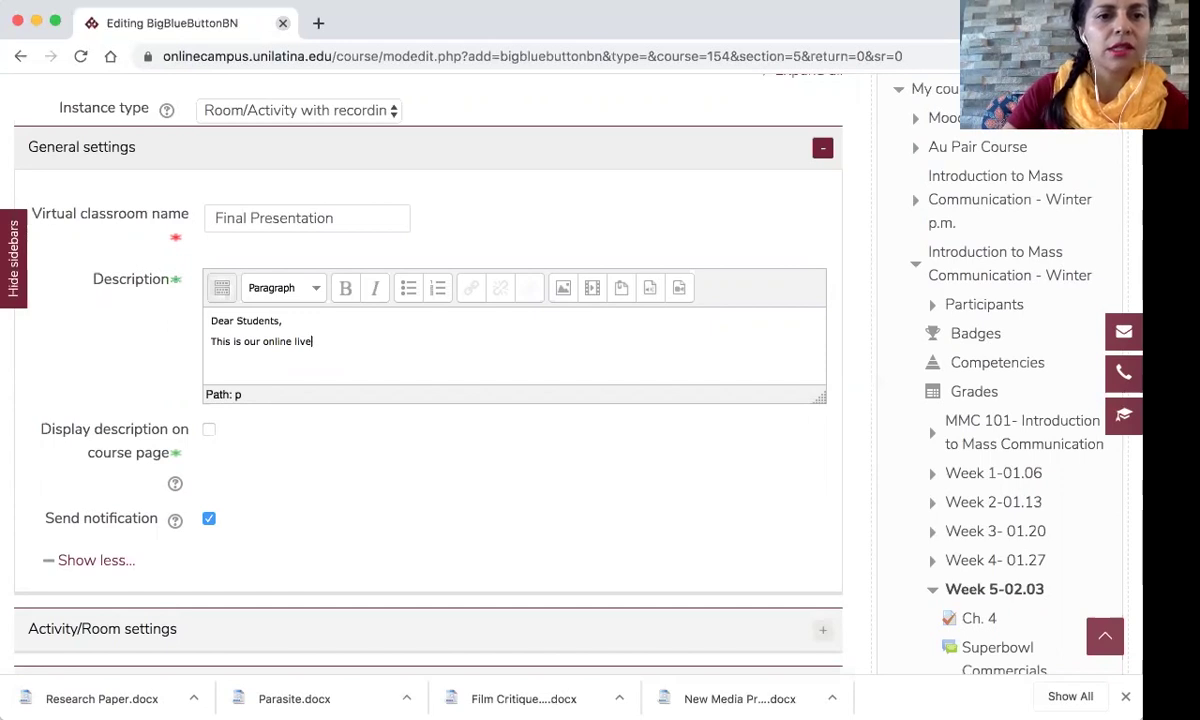
pyautogui.press('BackSpace')
pyautogui.press('BackSpace')
pyautogui.press('BackSpace')
pyautogui.press('BackSpace')
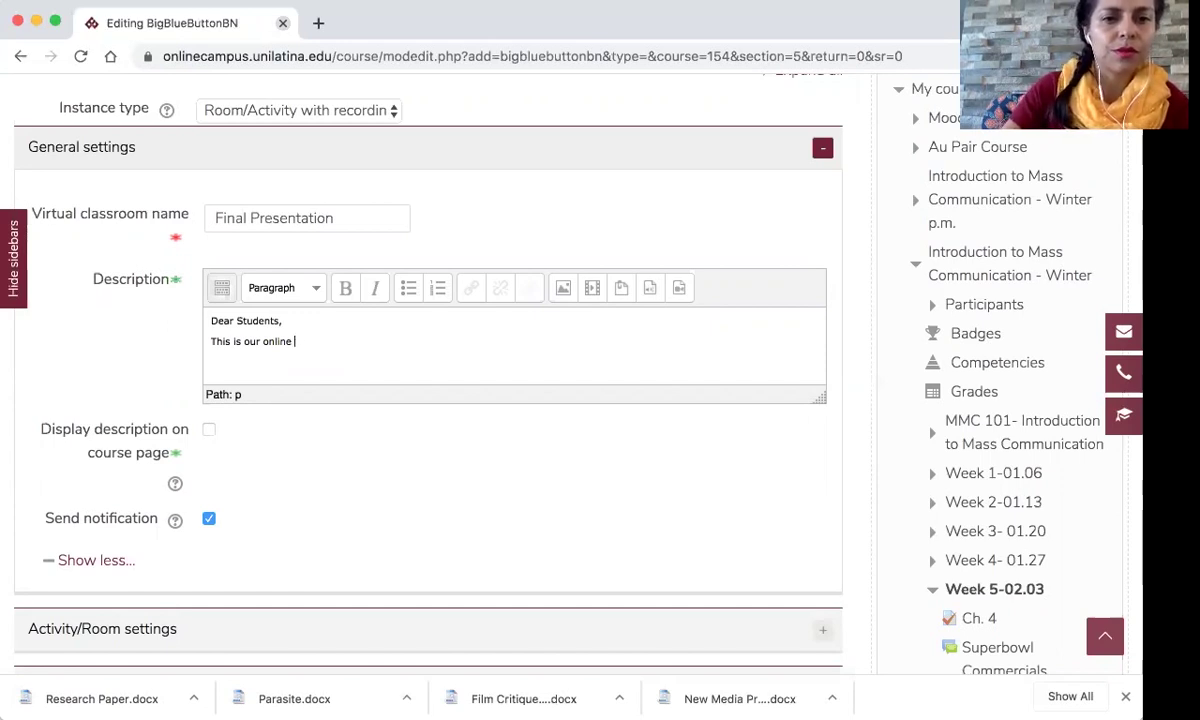
pyautogui.press('BackSpace')
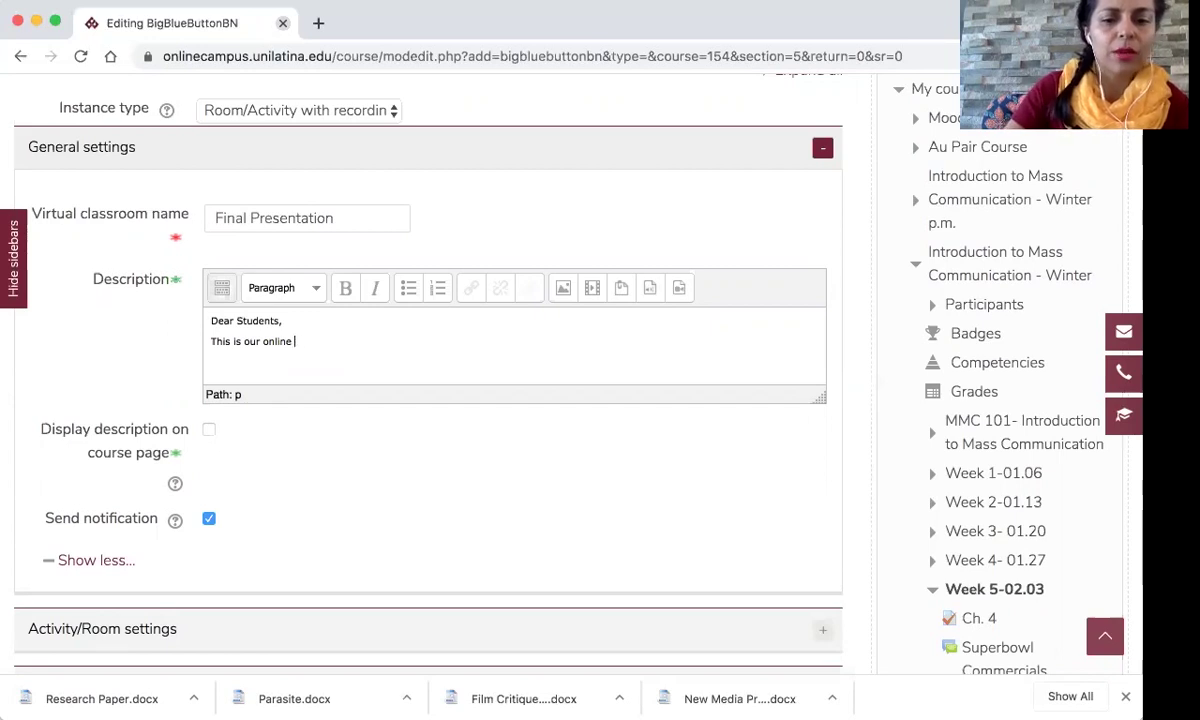
pyautogui.write('final pres')
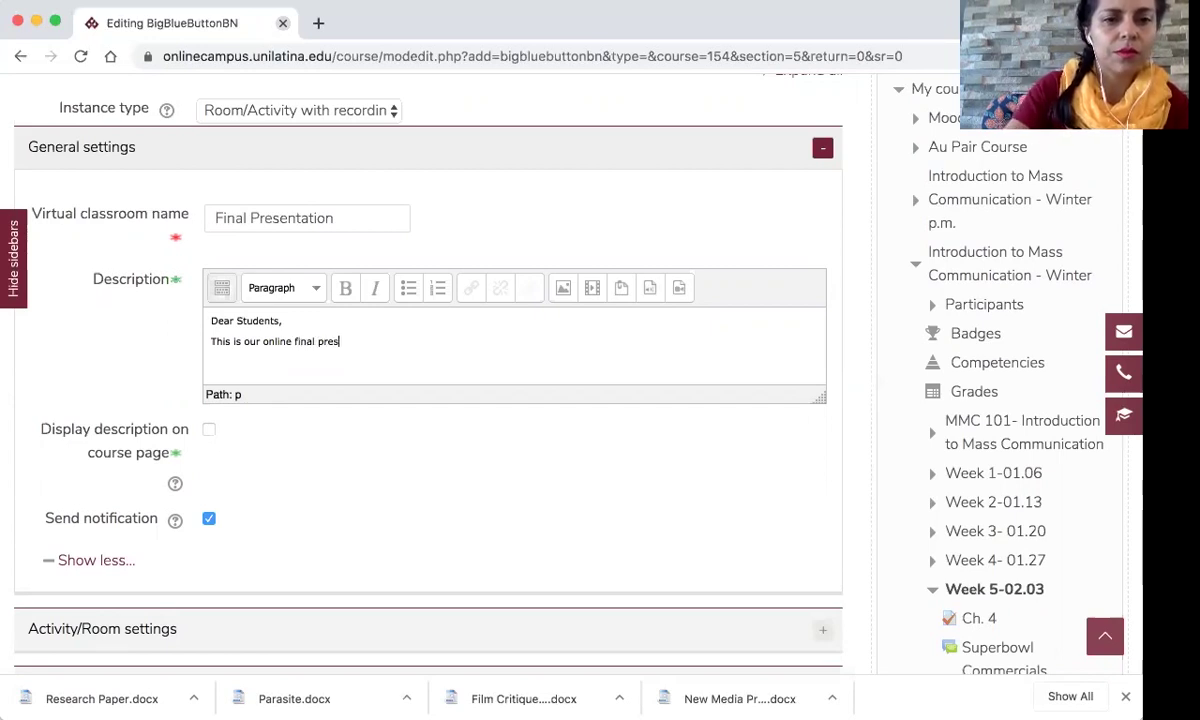
pyautogui.write('entations')
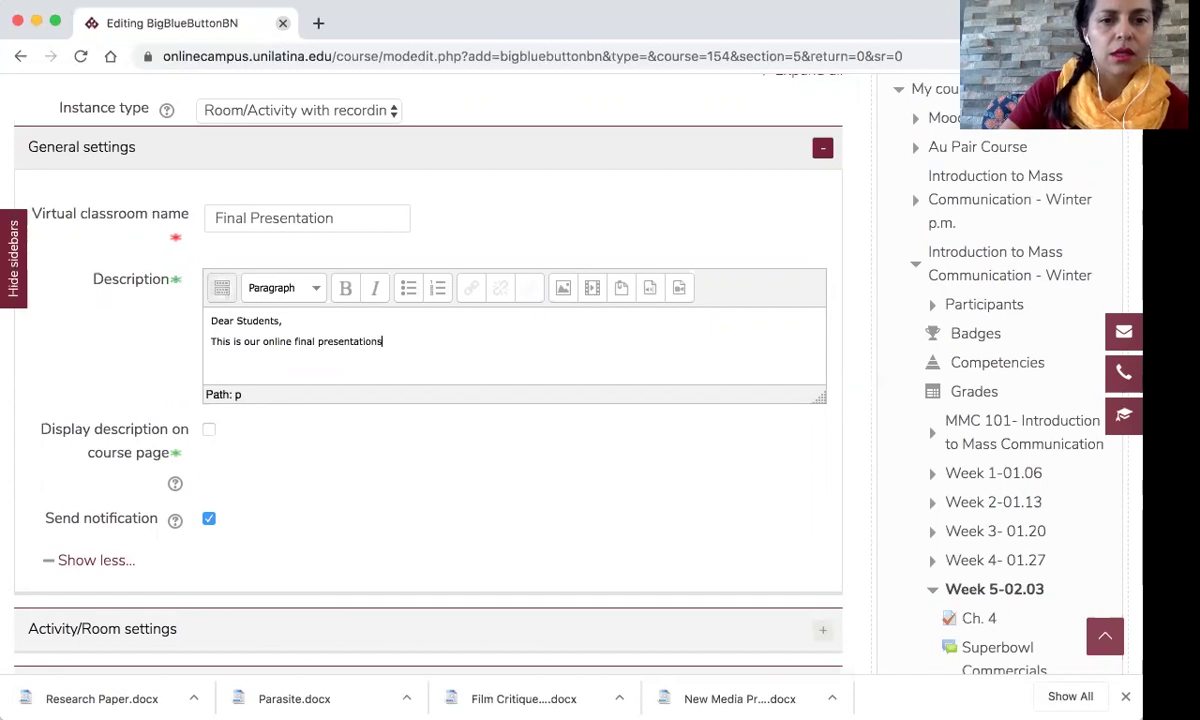
pyautogui.write(' sched')
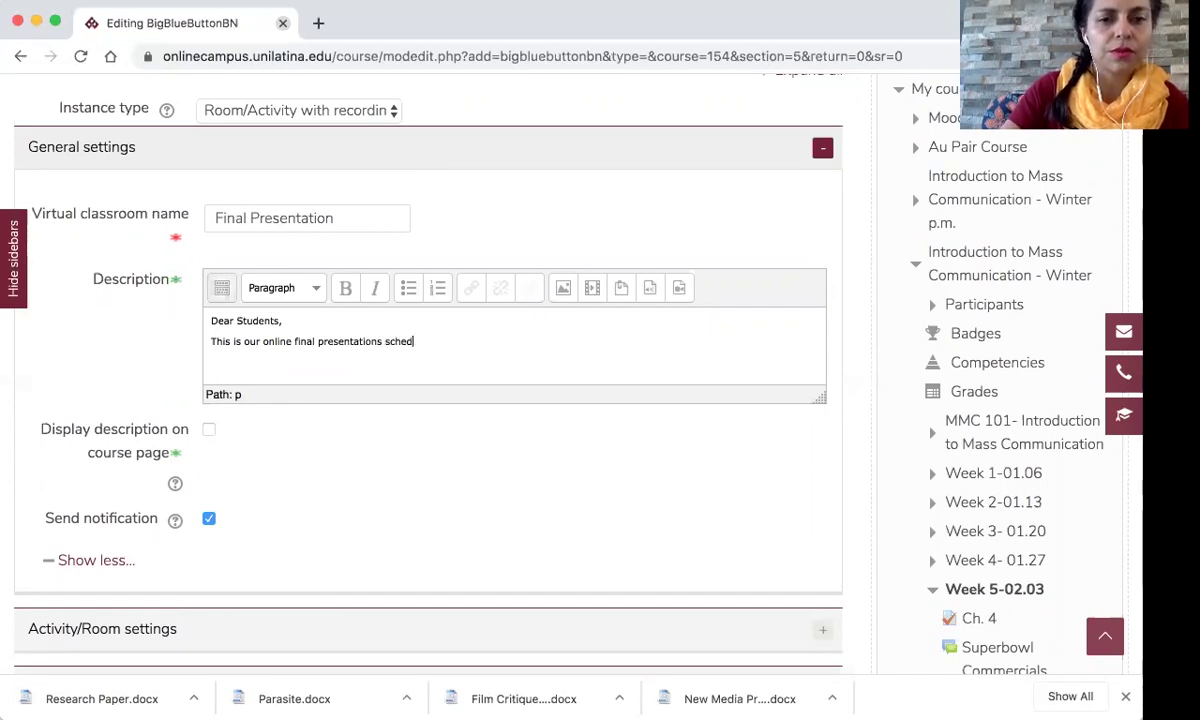
pyautogui.write('uled on')
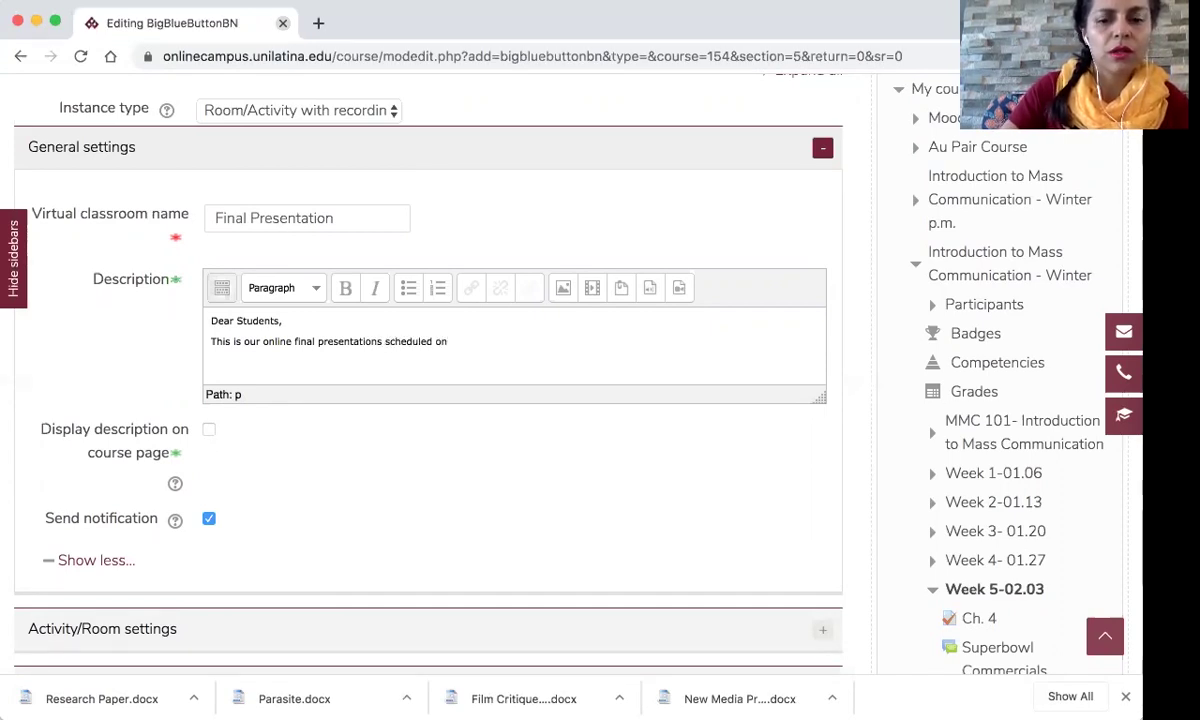
pyautogui.write(' March ')
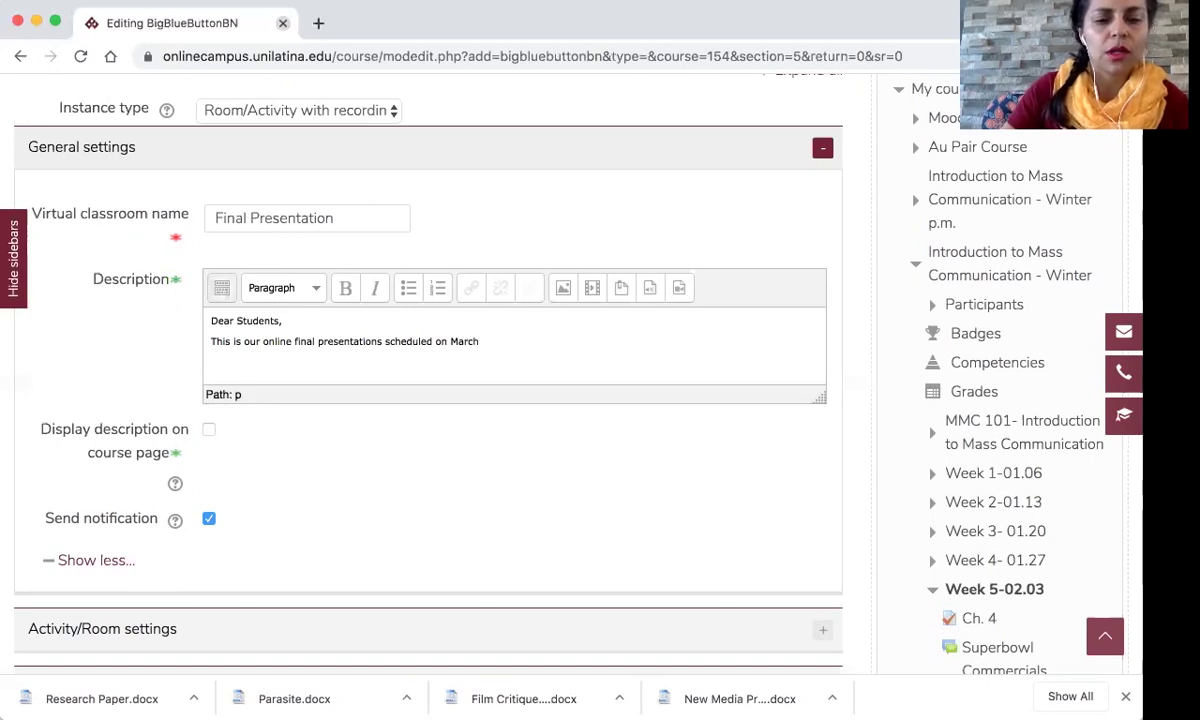
pyautogui.write('30th')
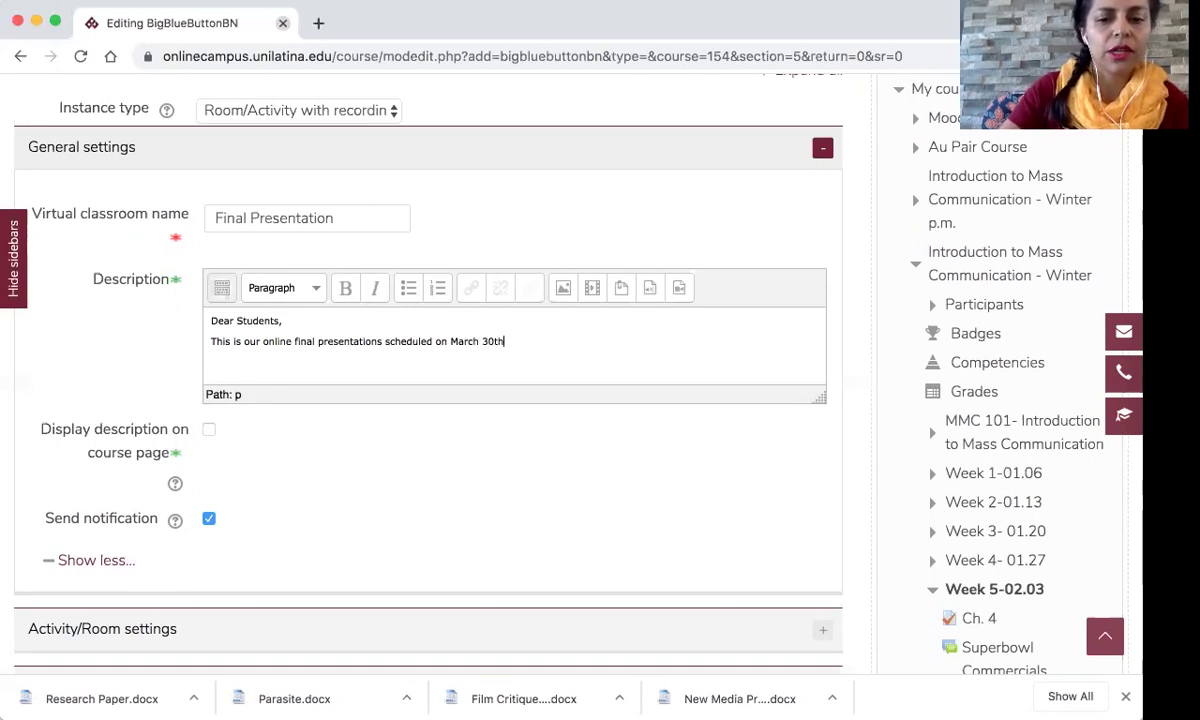
pyautogui.write(' at 7:00')
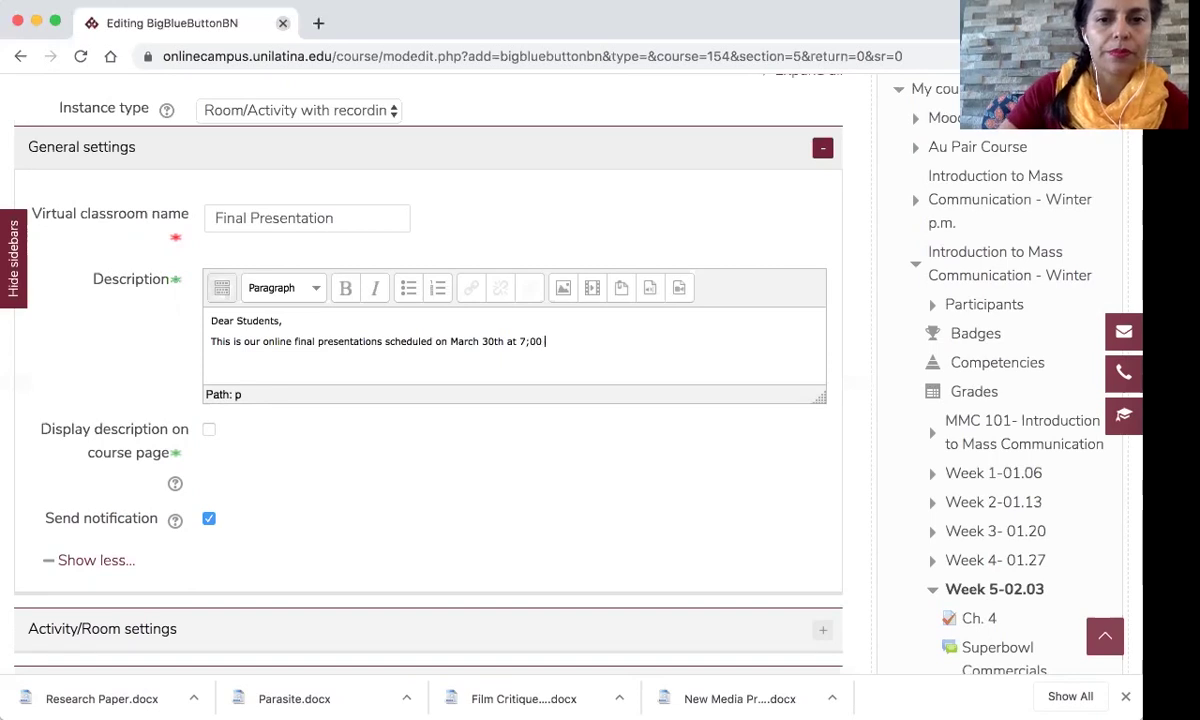
pyautogui.press('BackSpace')
pyautogui.press('BackSpace')
pyautogui.press('BackSpace')
pyautogui.write(':00 p.m.')
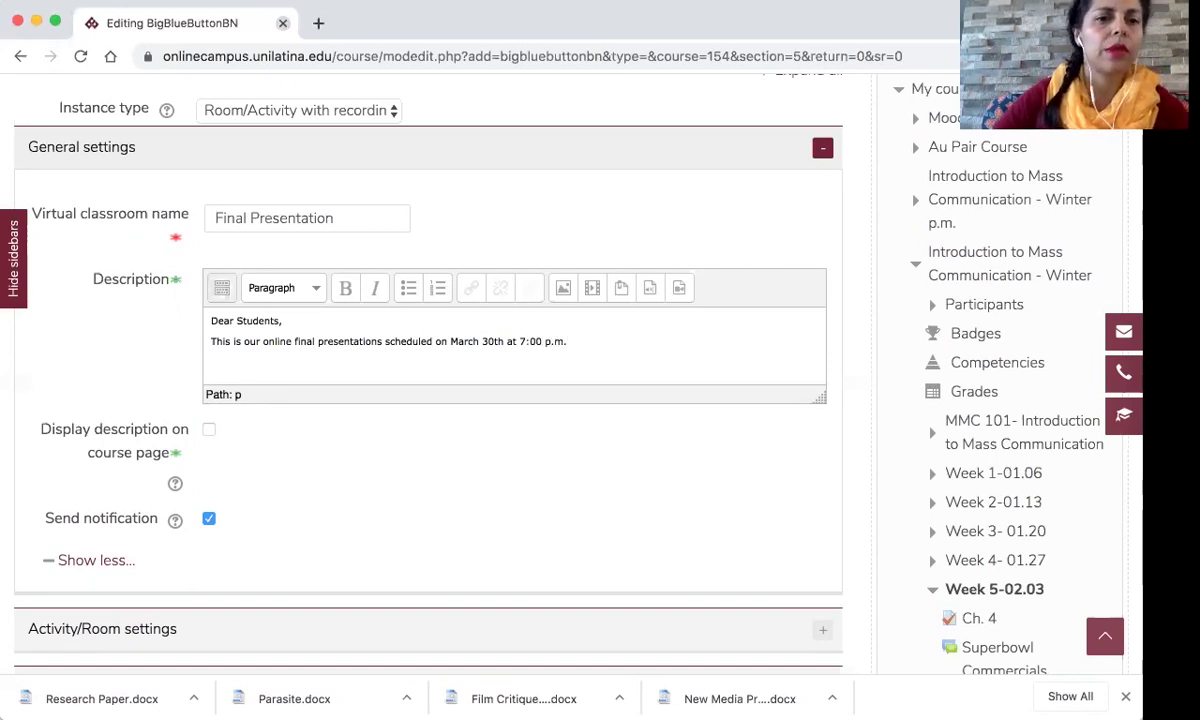
pyautogui.scroll(-5, 428, 370)
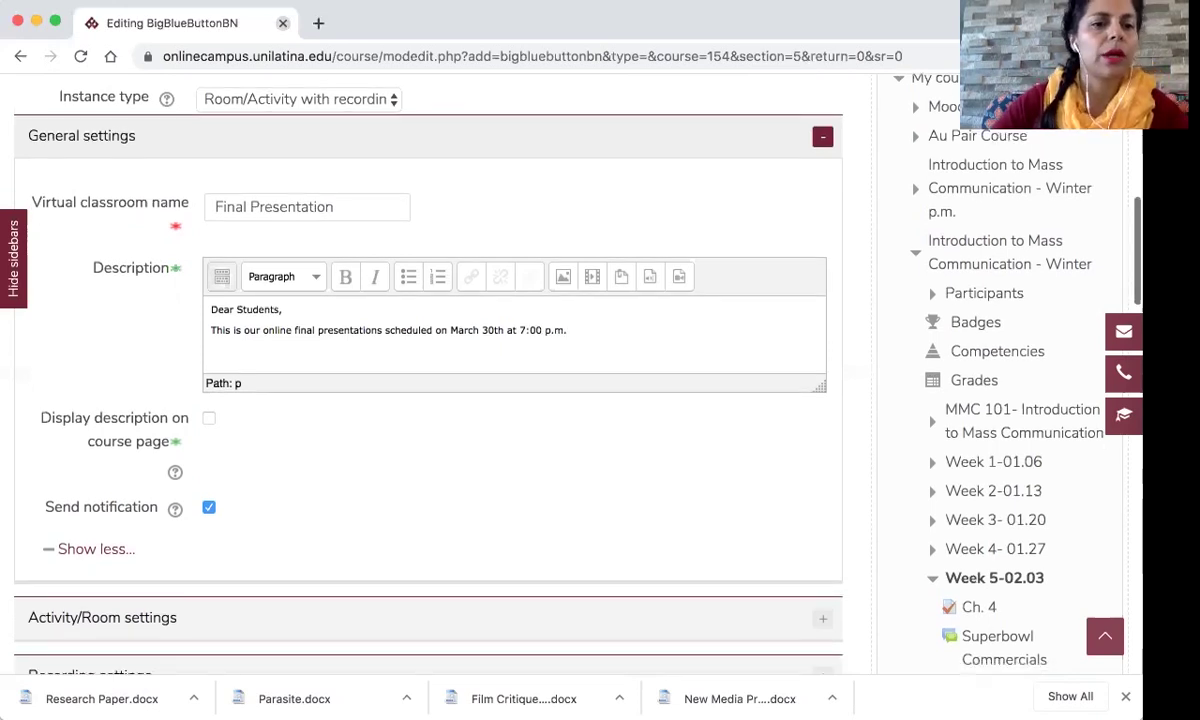
pyautogui.scroll(1, 428, 370)
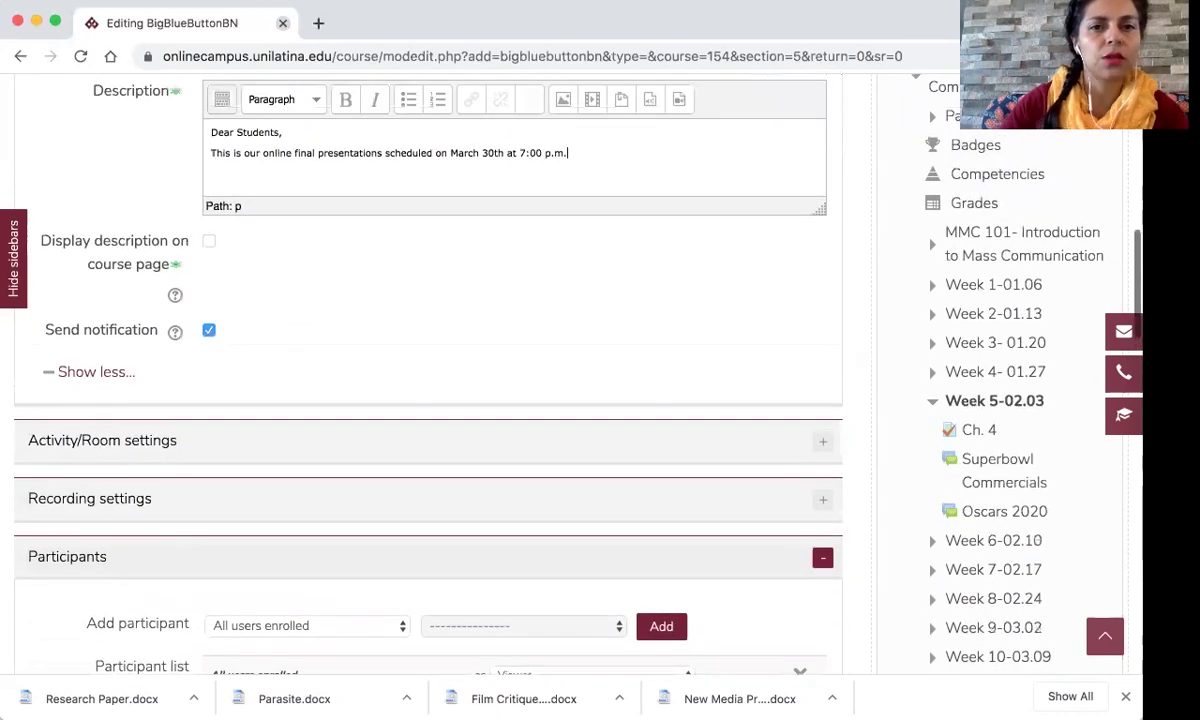
pyautogui.press('Return')
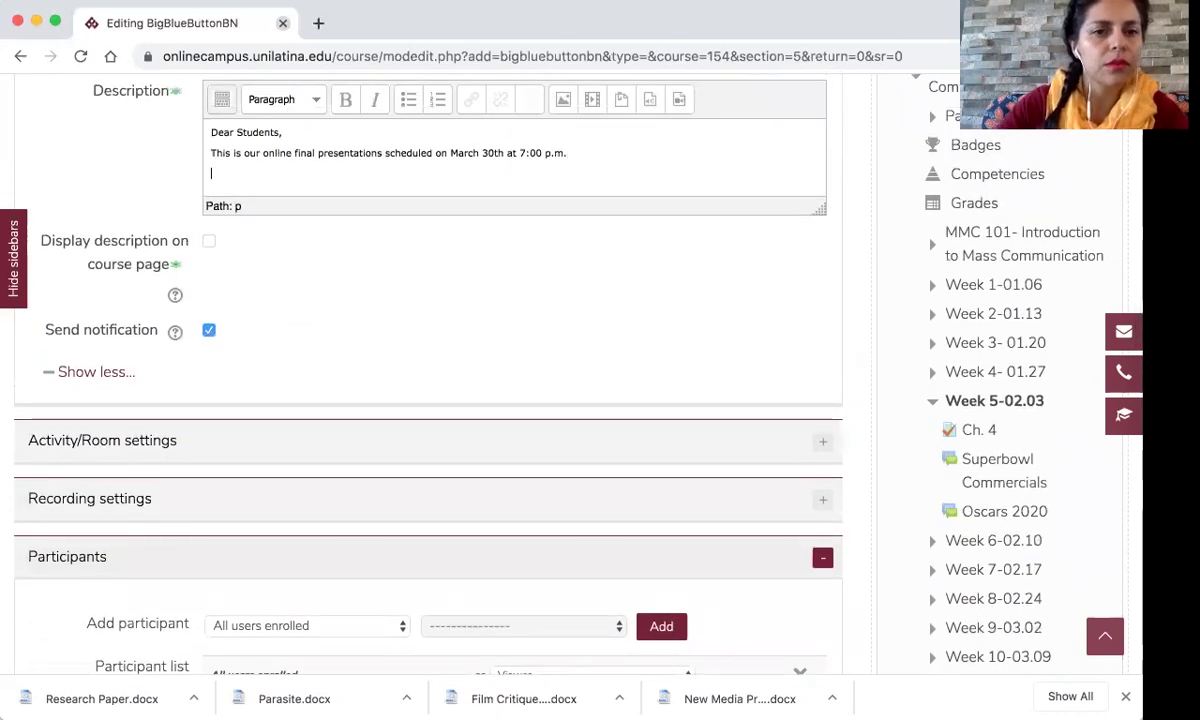
pyautogui.scroll(-5, 383, 275)
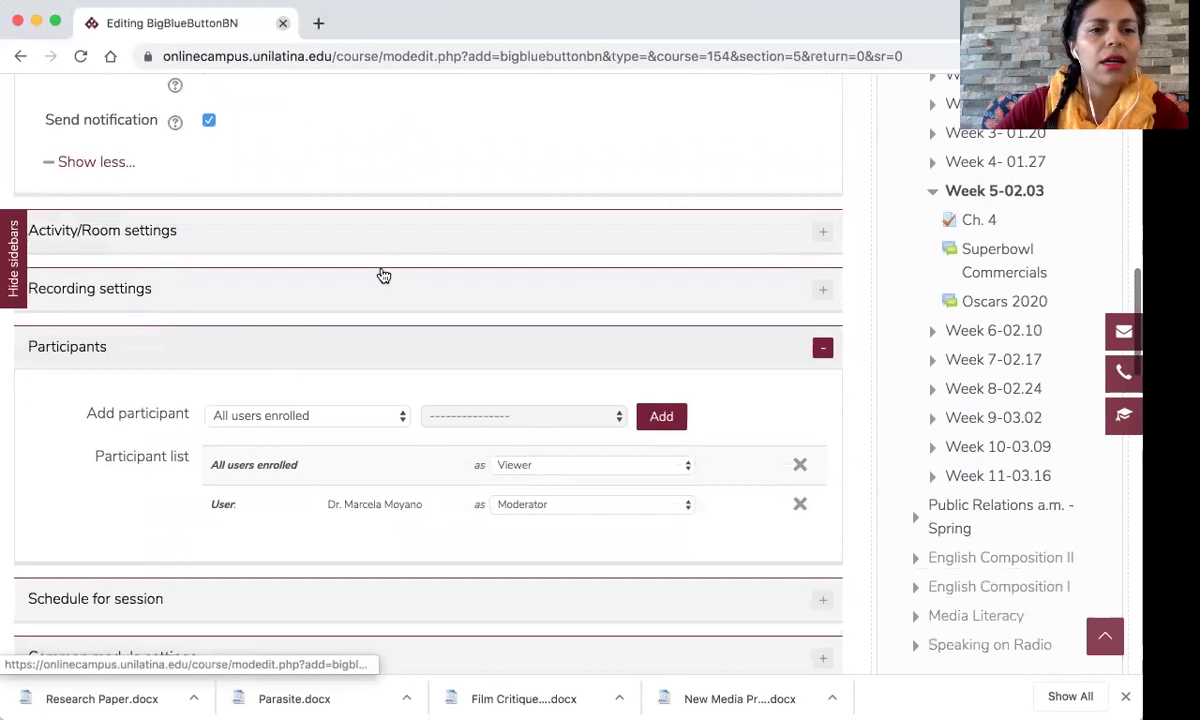
pyautogui.scroll(-3, 490, 280)
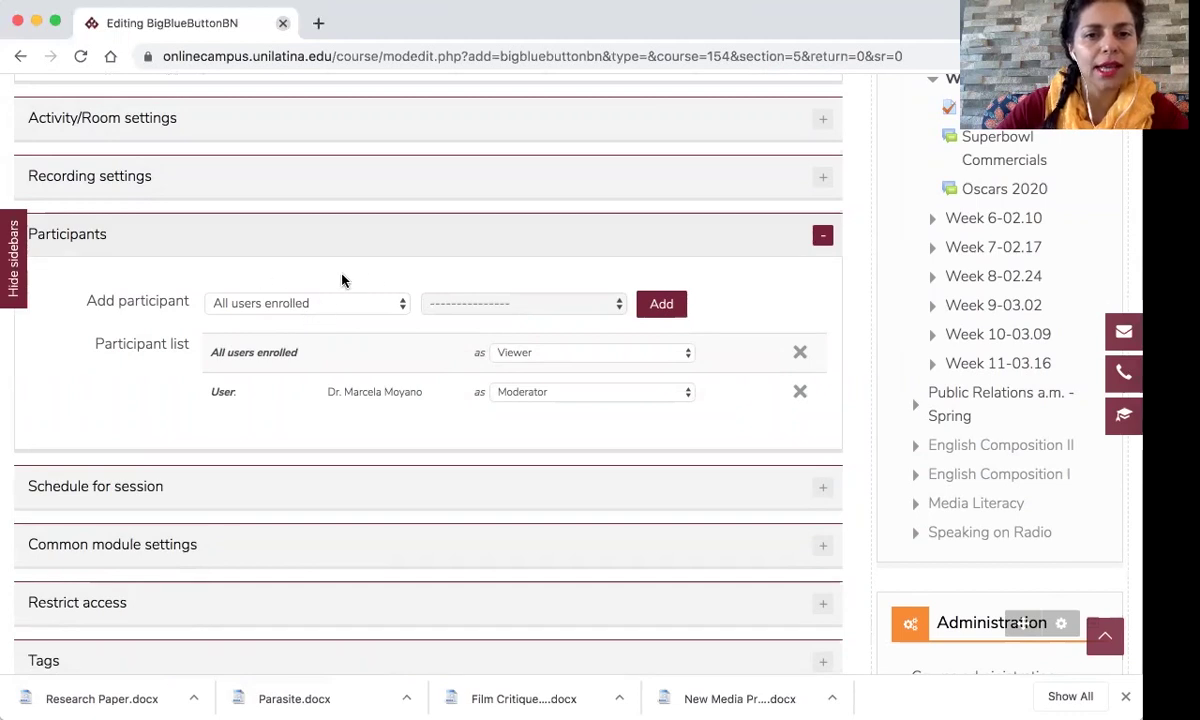
pyautogui.scroll(-3, 341, 280)
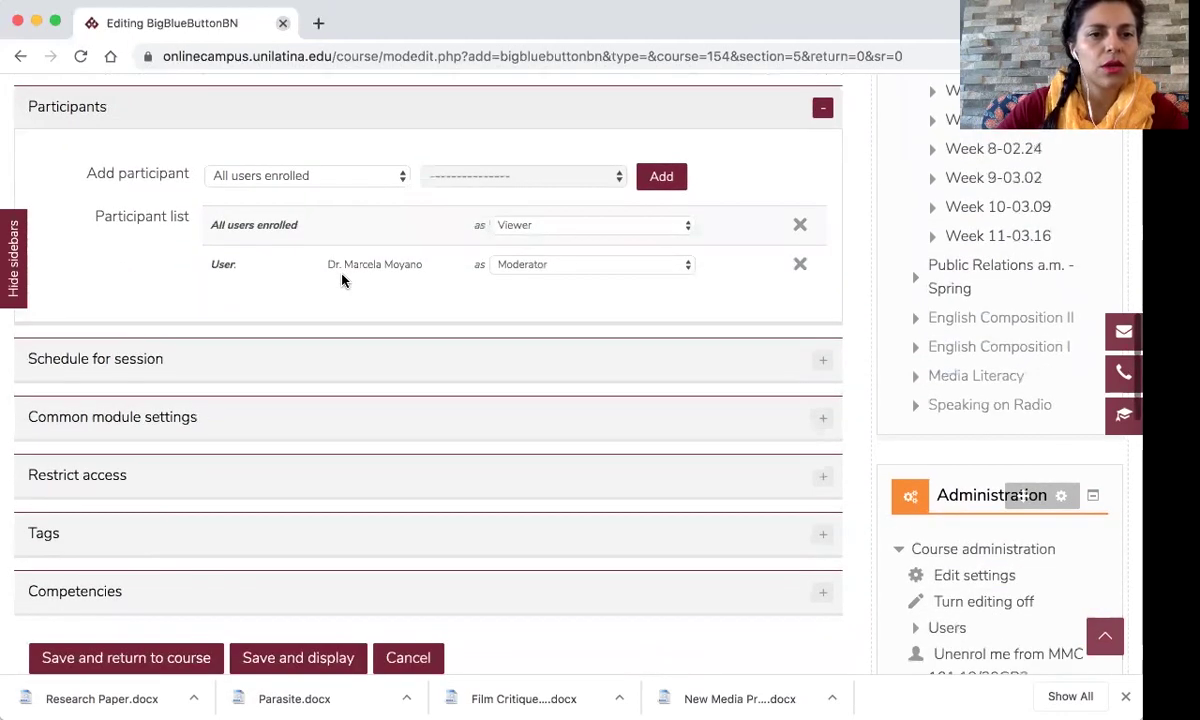
pyautogui.scroll(-1, 341, 280)
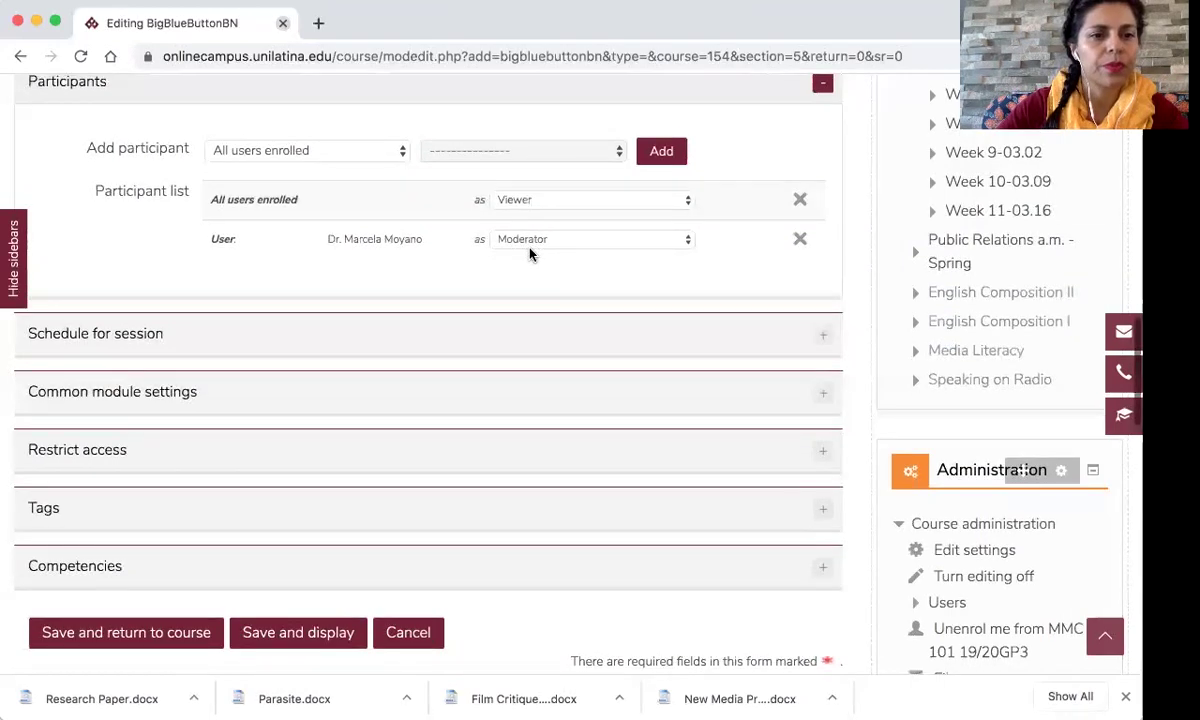
pyautogui.scroll(-2, 823, 259)
# Expand the session schedule, enable Join open and set its day to 30.
pyautogui.click(823, 254)
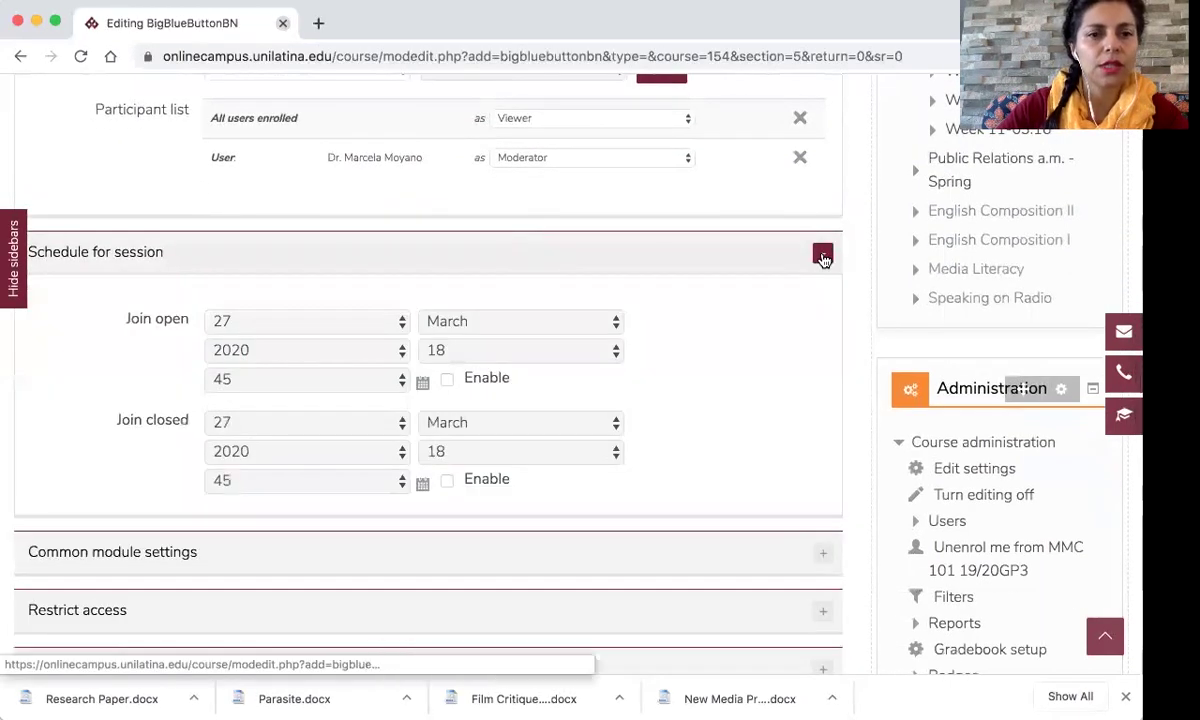
pyautogui.scroll(-2, 654, 401)
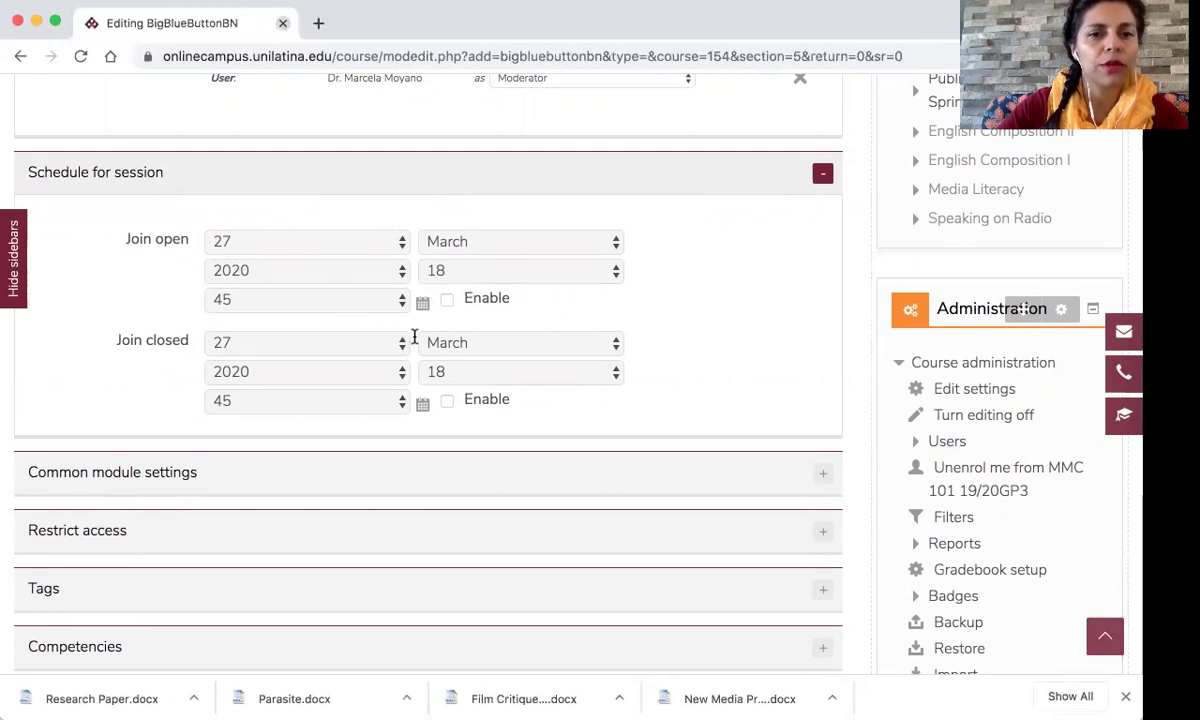
pyautogui.scroll(-1, 414, 337)
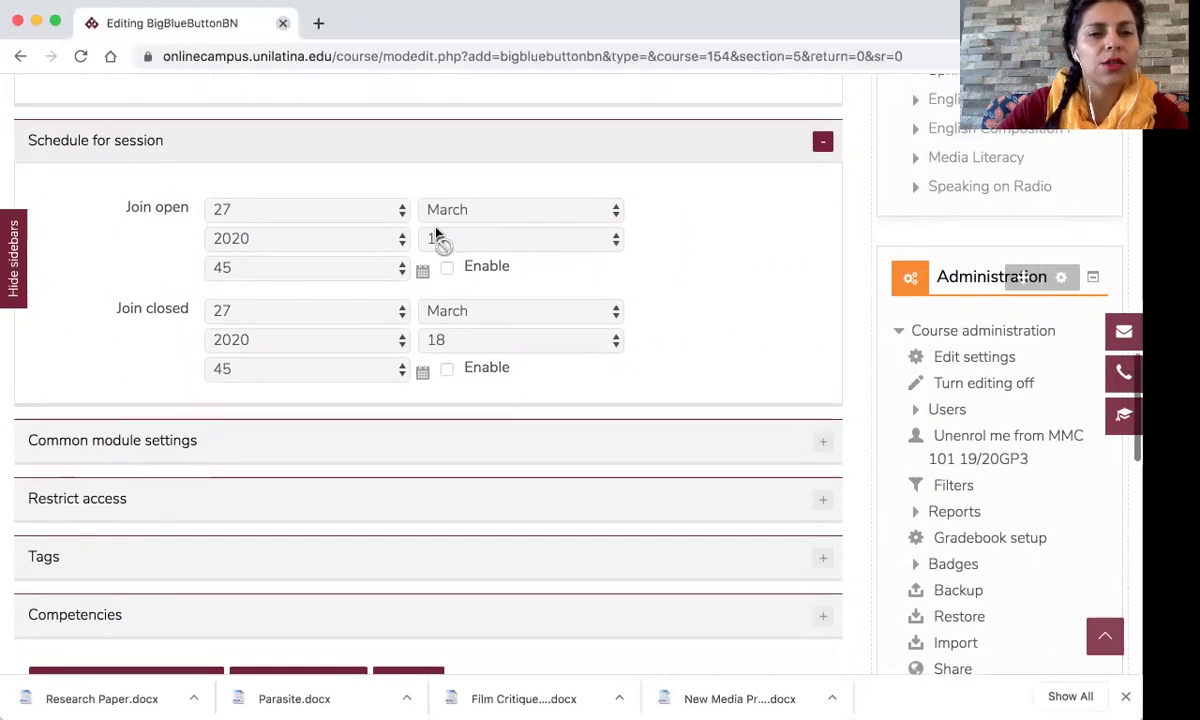
pyautogui.scroll(1, 442, 236)
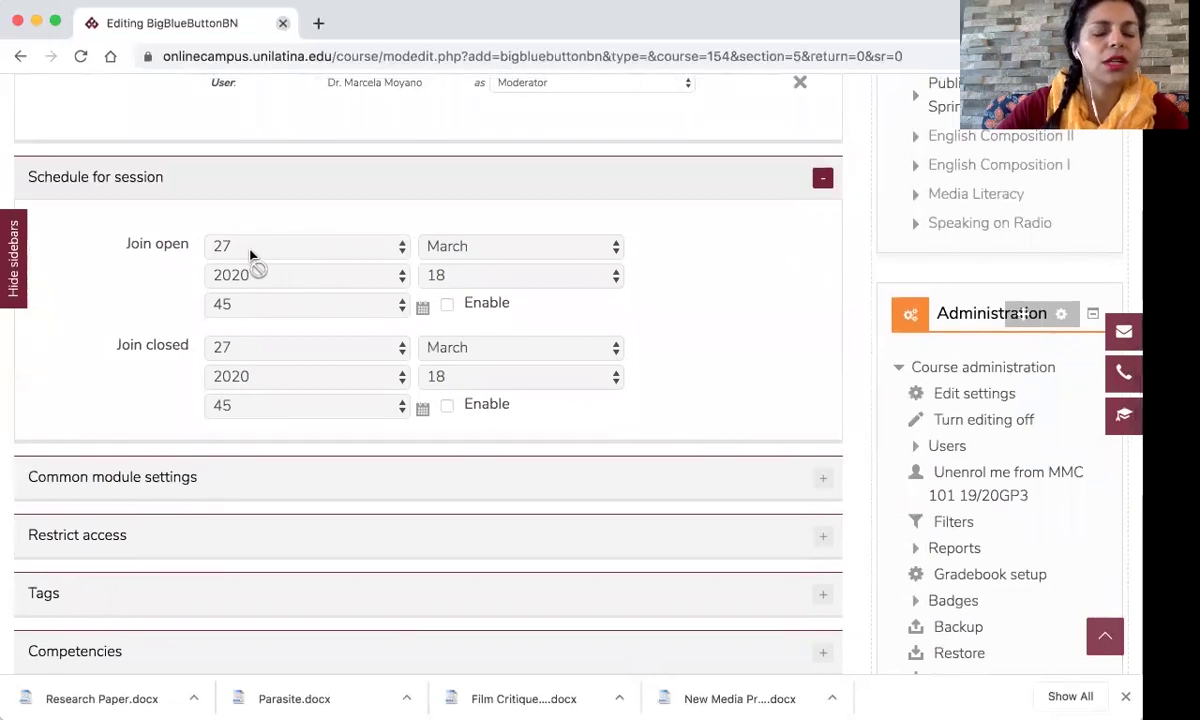
pyautogui.click(446, 305)
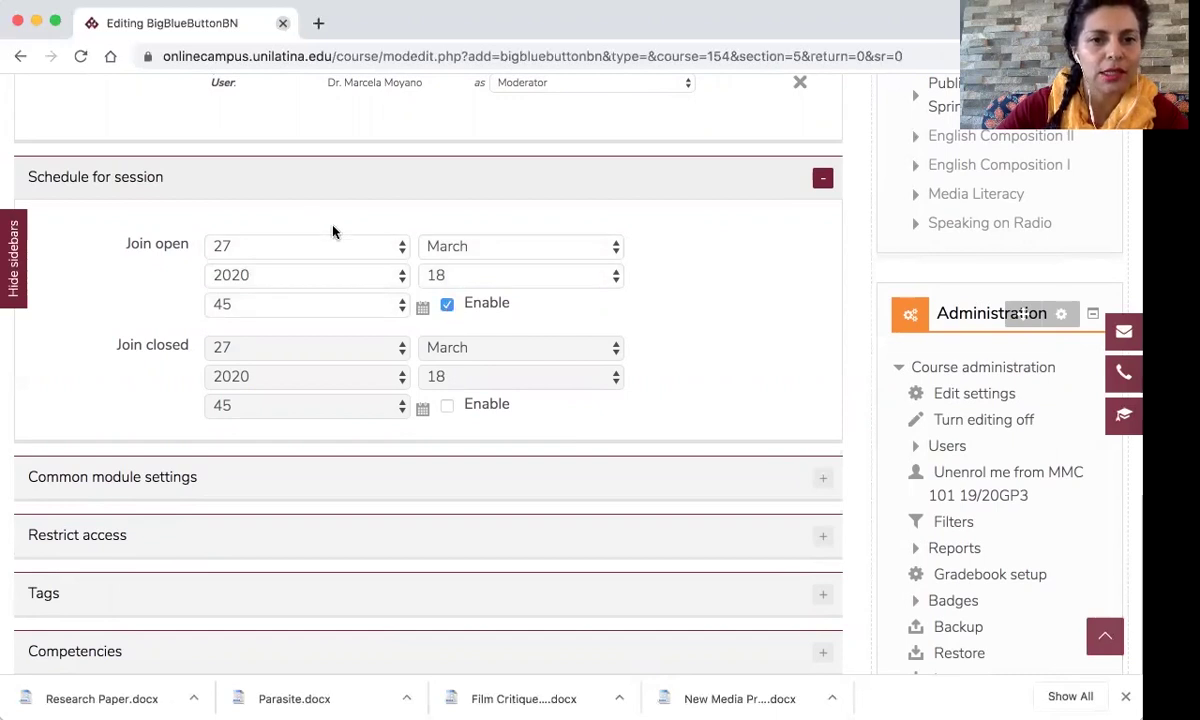
pyautogui.click(377, 254)
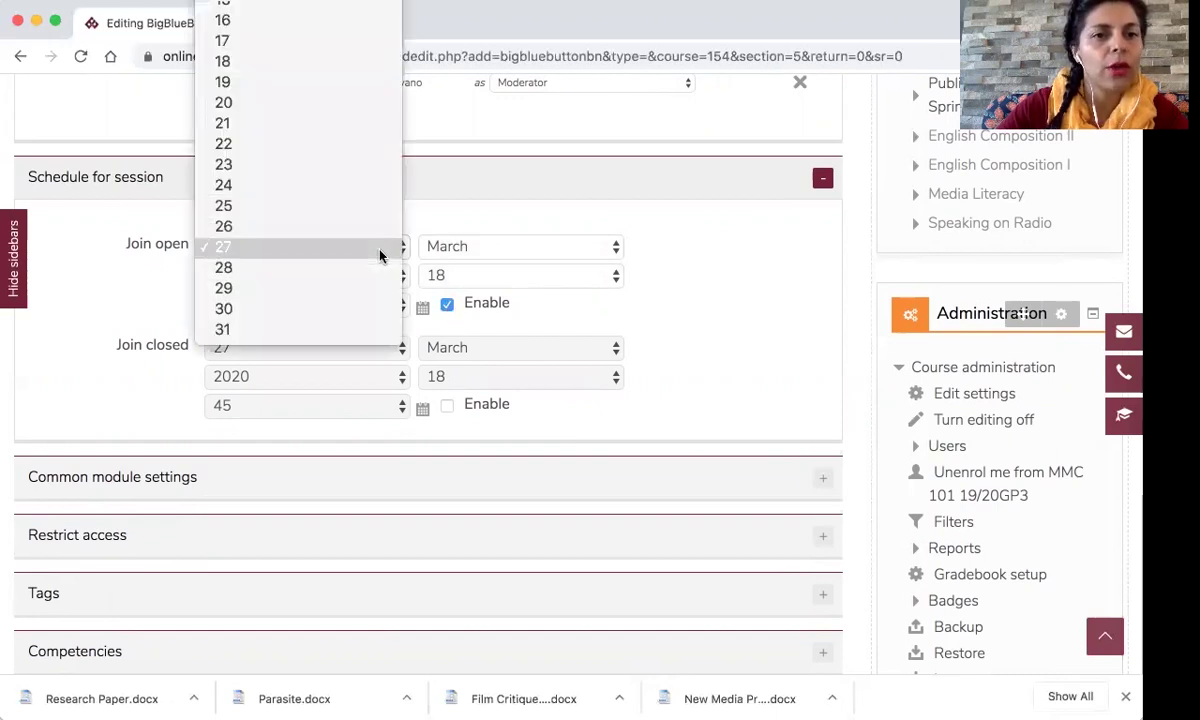
pyautogui.click(306, 311)
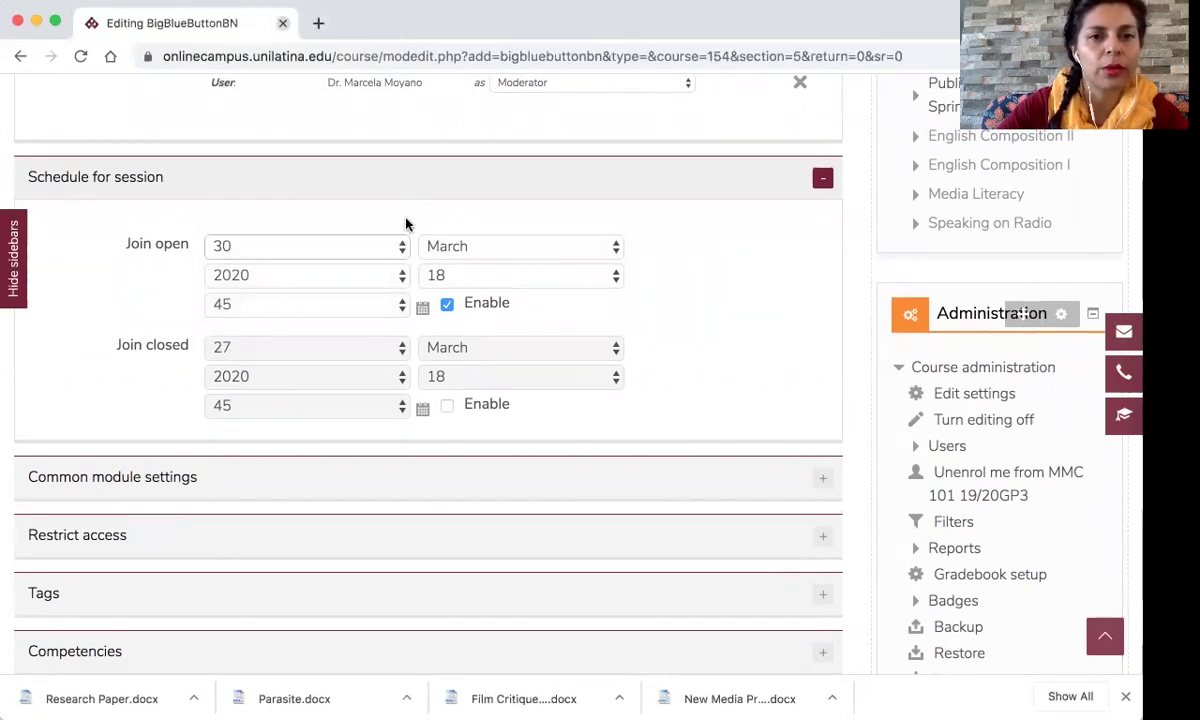
# Set the join opening time to 10:00.
pyautogui.scroll(-1, 405, 223)
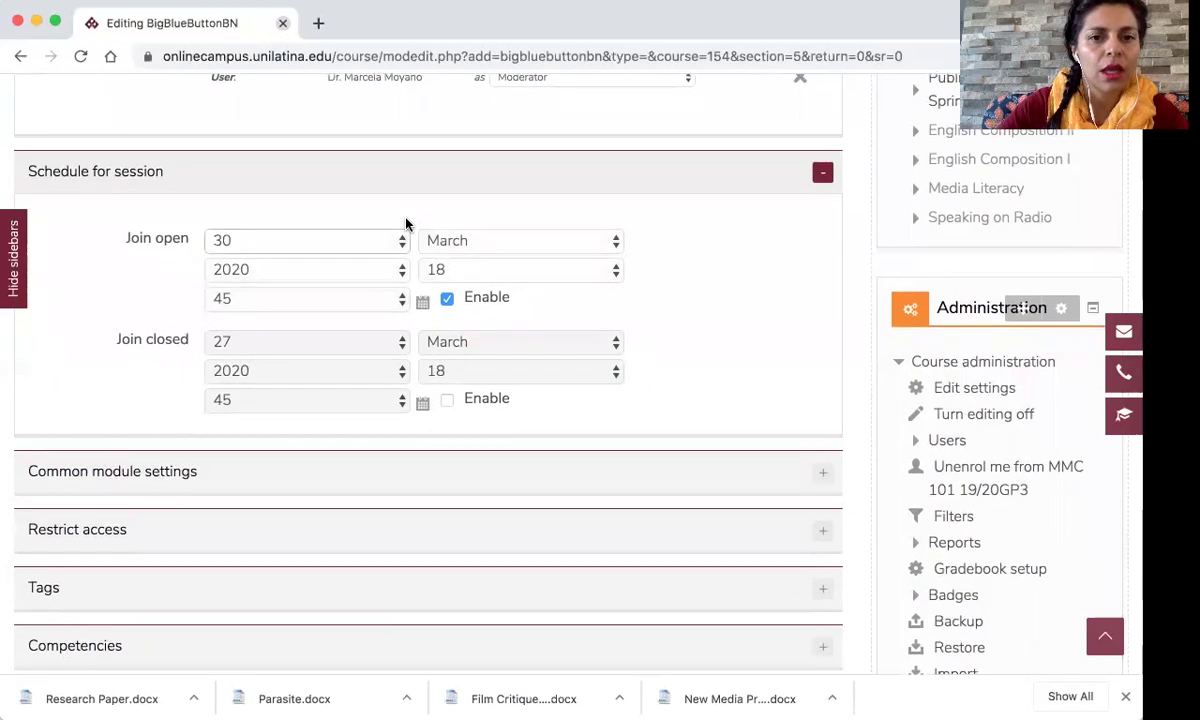
pyautogui.click(467, 262)
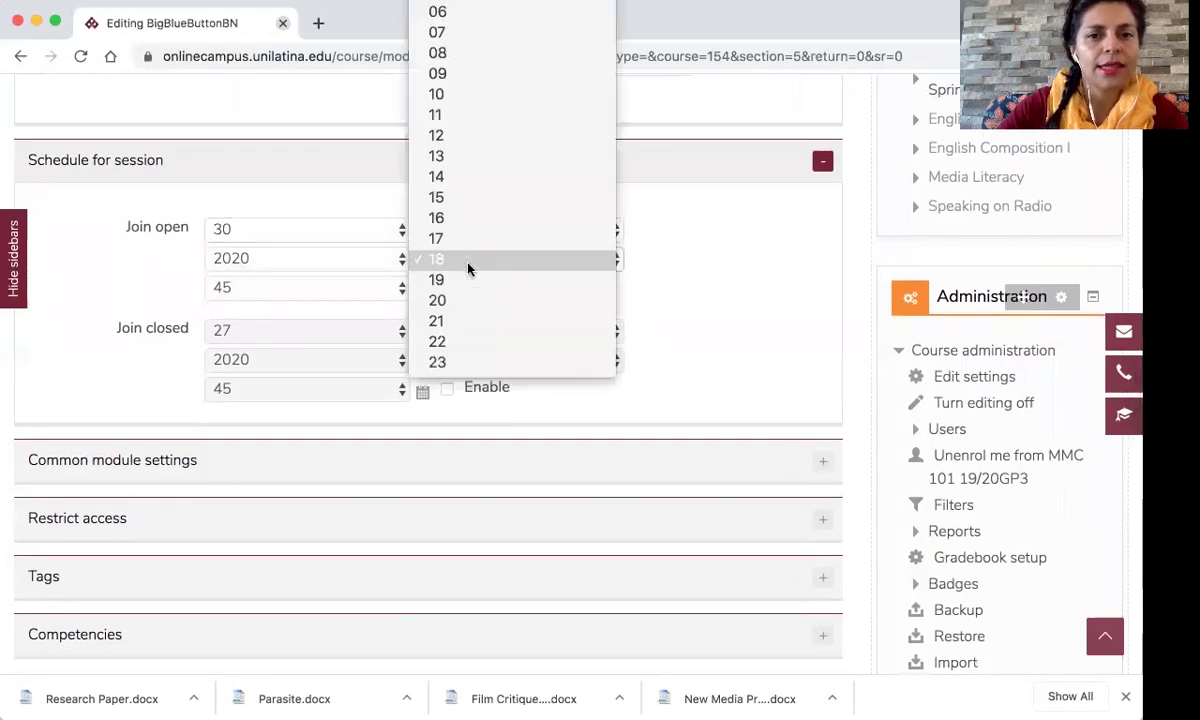
pyautogui.scroll(3, 467, 264)
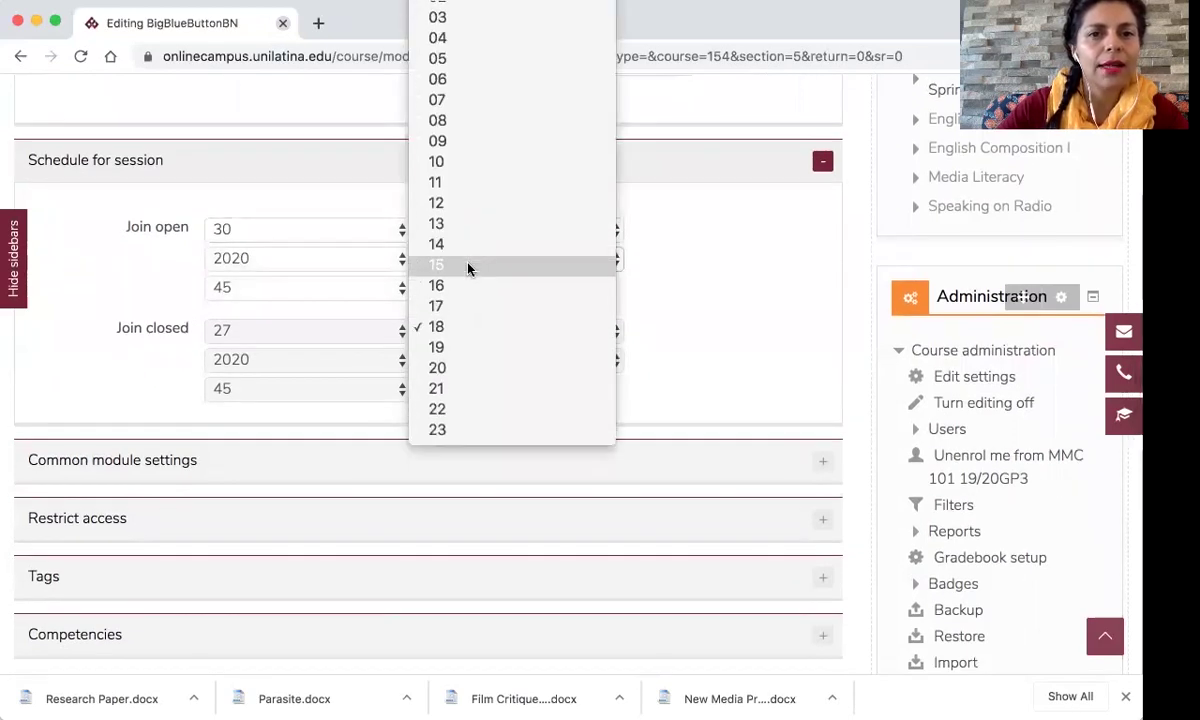
pyautogui.click(461, 164)
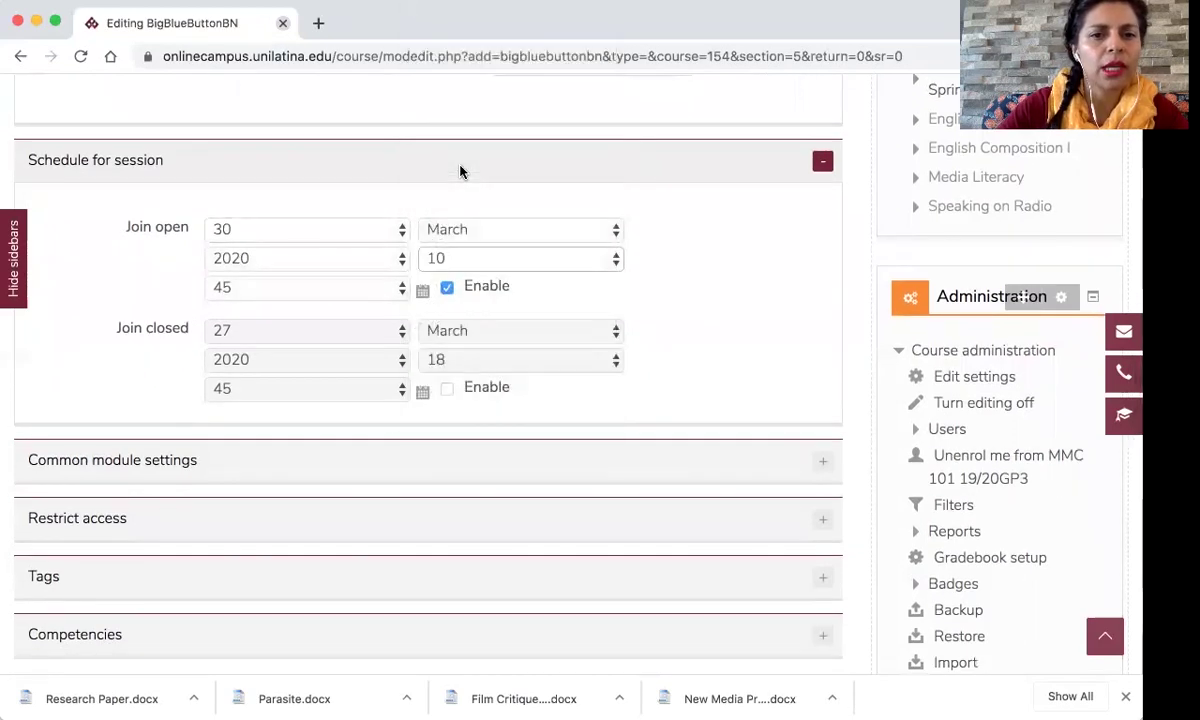
pyautogui.click(367, 290)
pyautogui.scroll(3, 367, 295)
pyautogui.scroll(5, 367, 294)
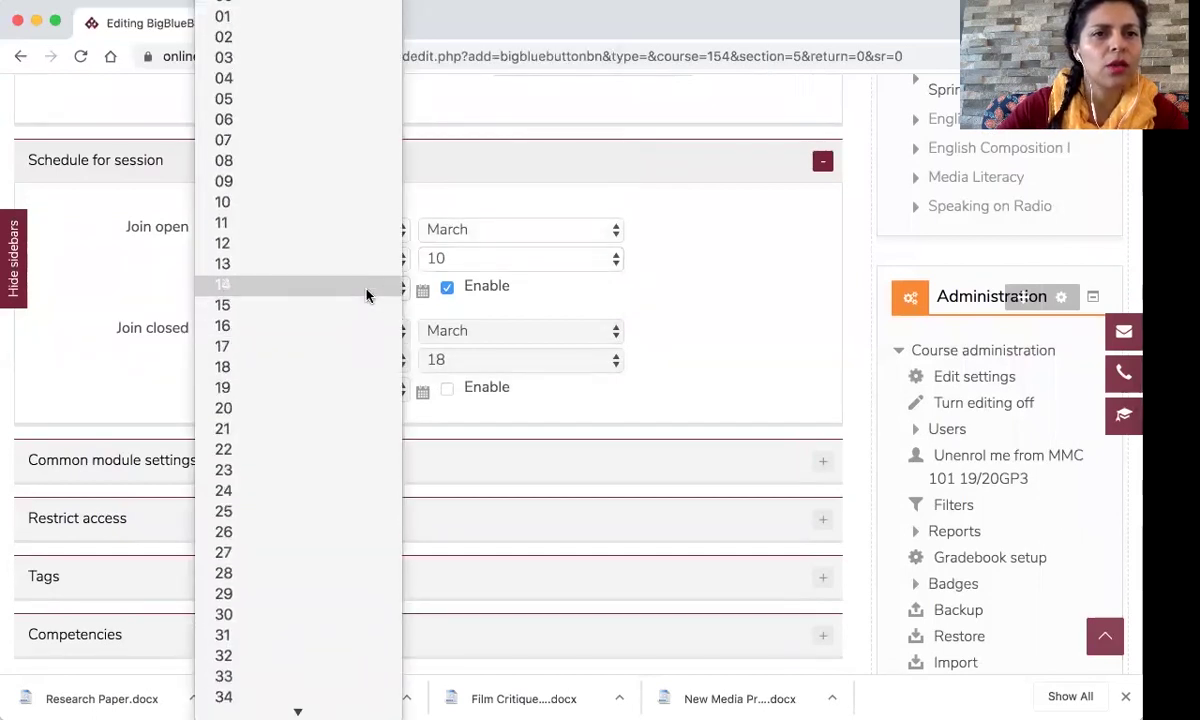
pyautogui.scroll(1, 372, 10)
pyautogui.click(372, 14)
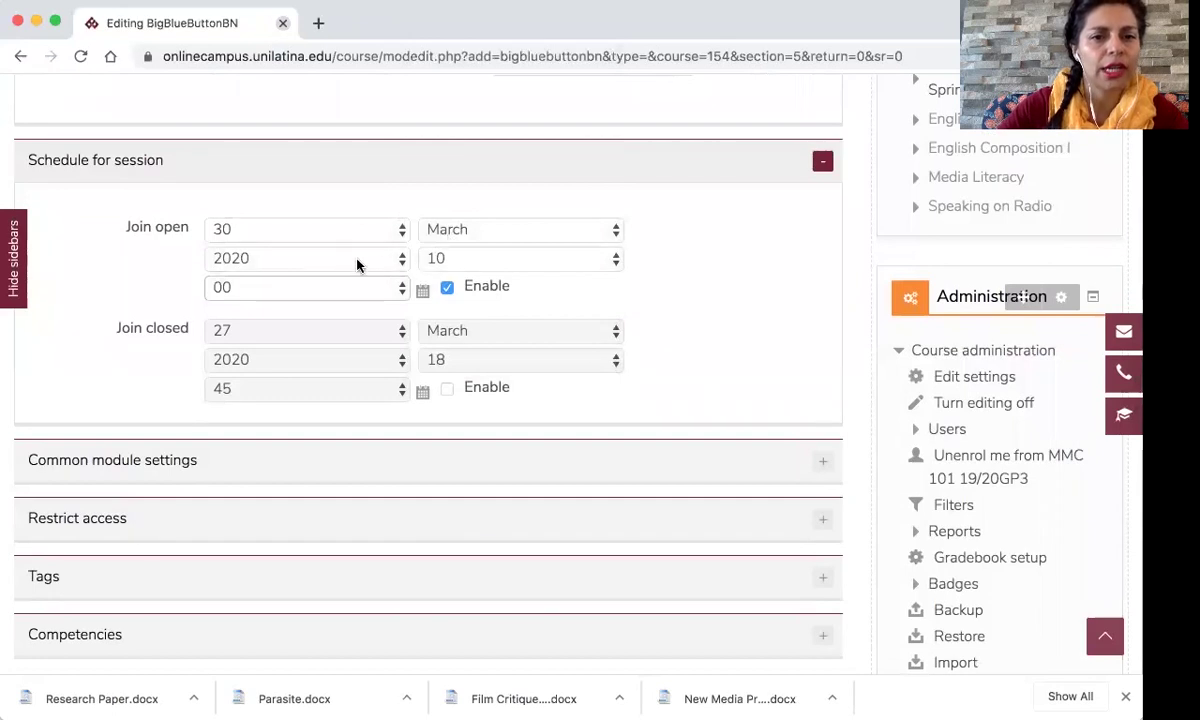
pyautogui.scroll(-2, 358, 266)
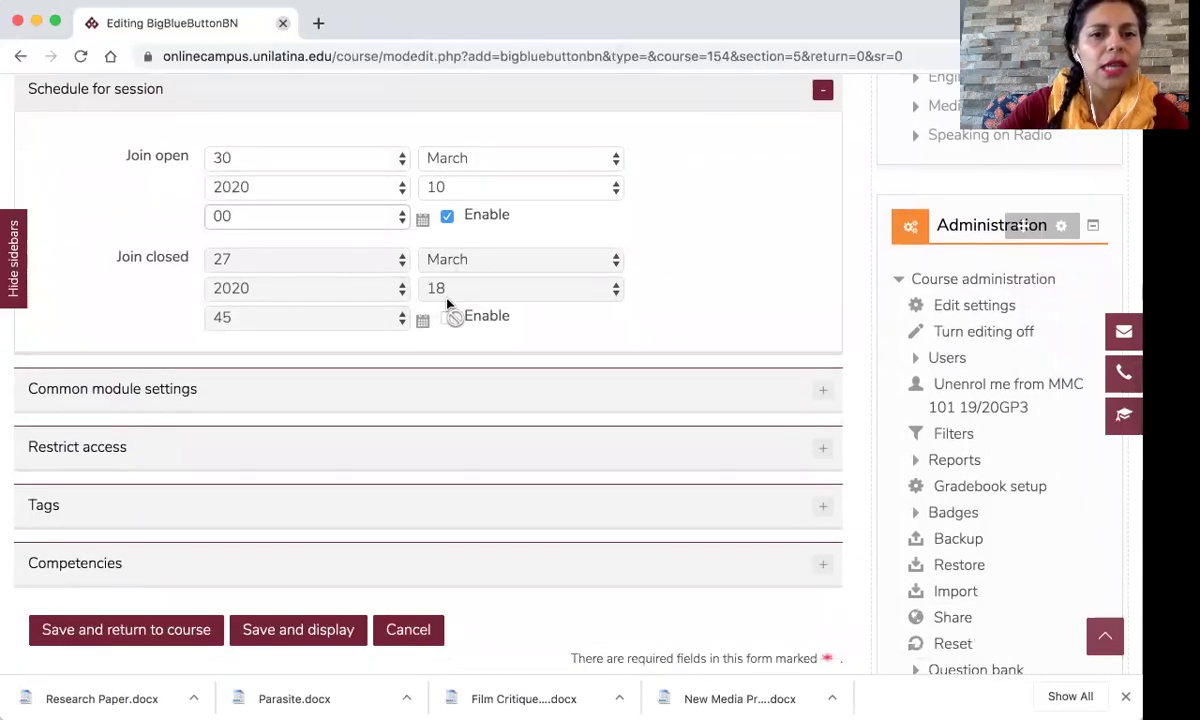
# Enable Join closed and set it to 30 March 2020 at 12:00.
pyautogui.click(447, 318)
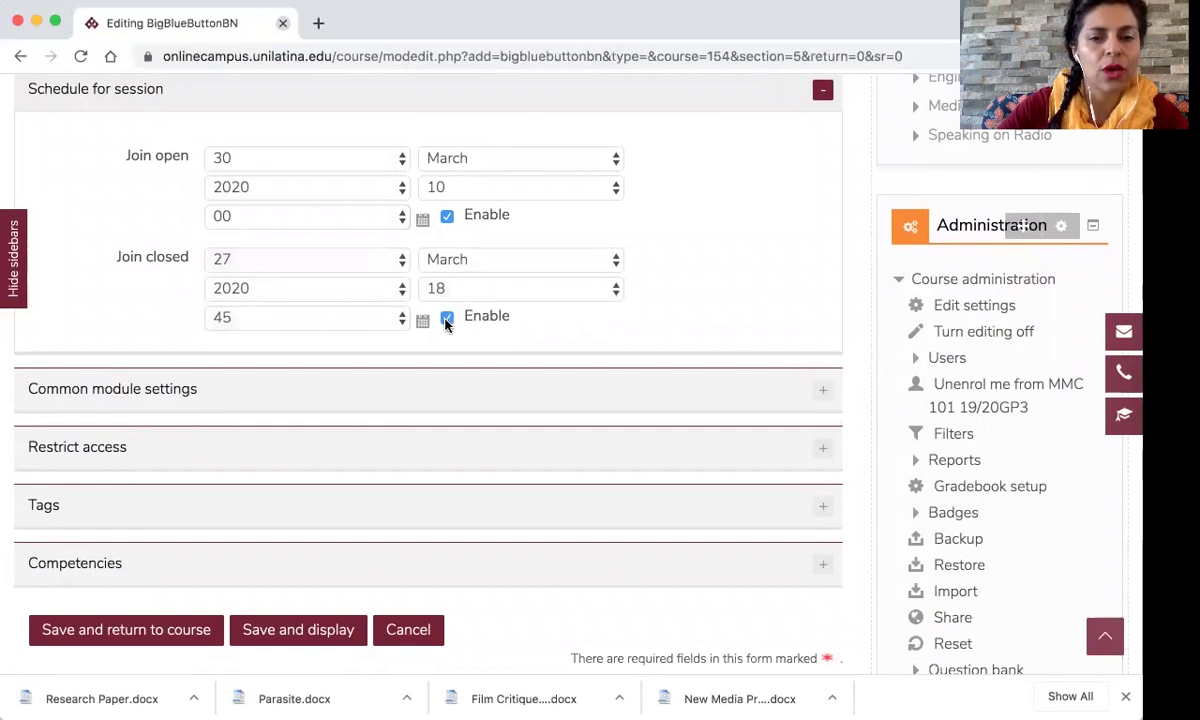
pyautogui.click(385, 258)
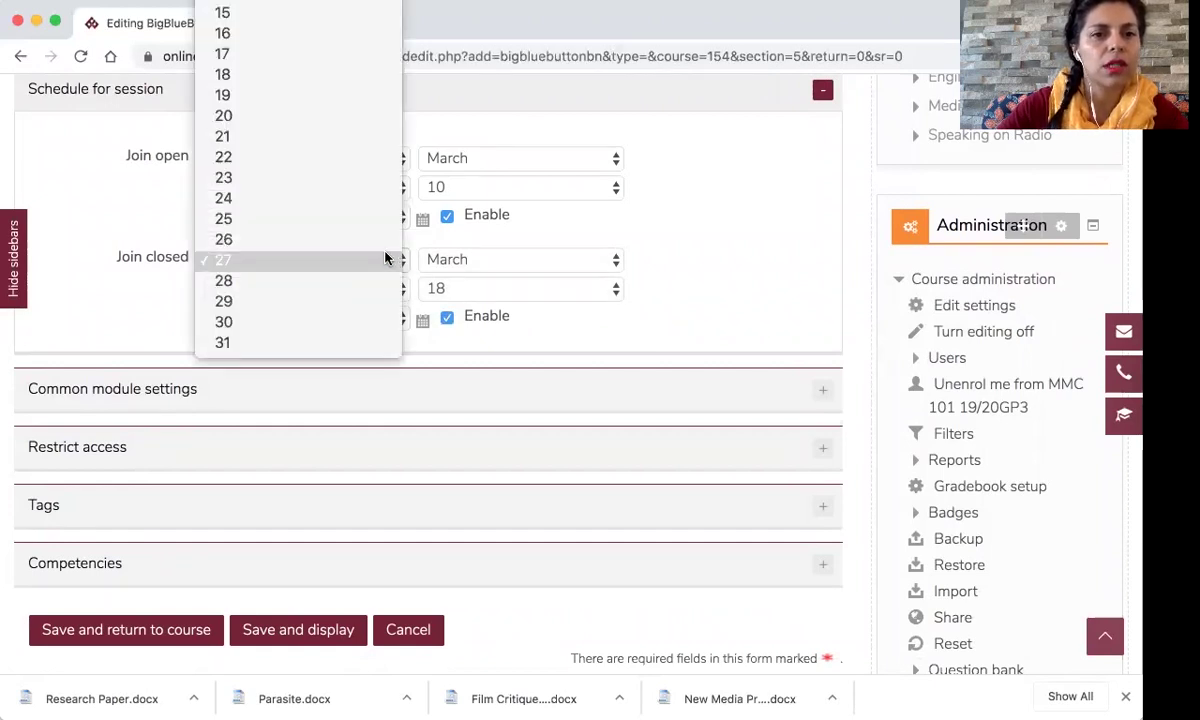
pyautogui.press('Escape')
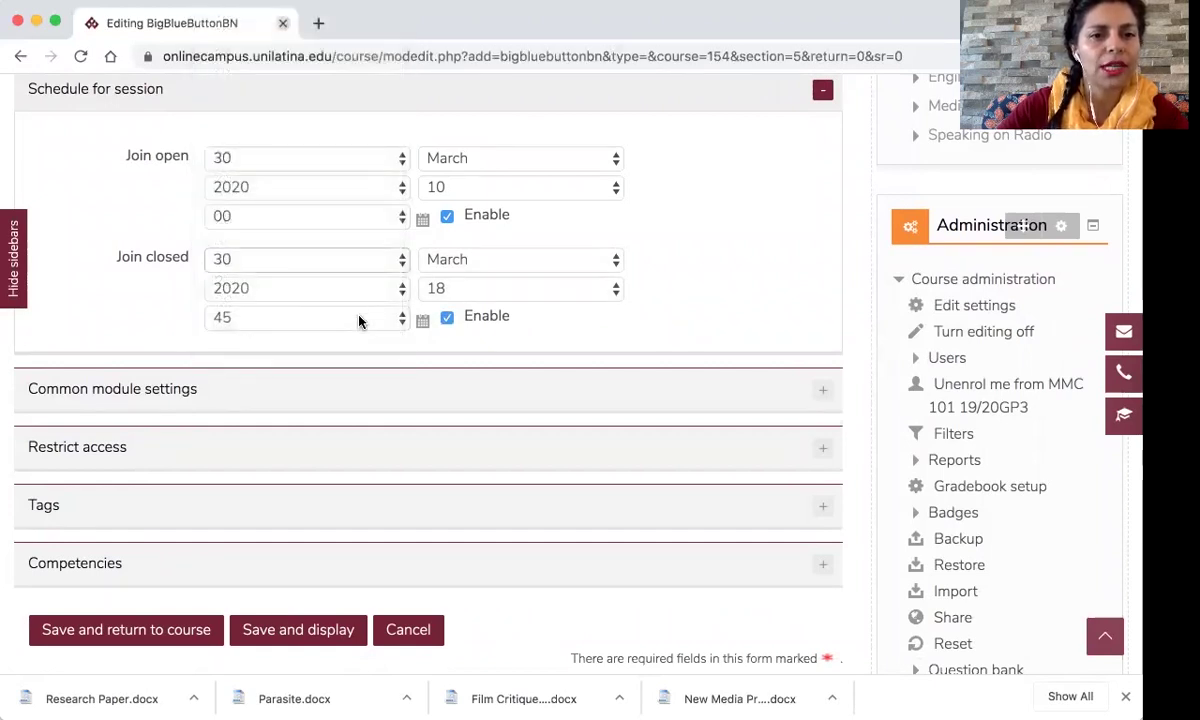
pyautogui.click(455, 293)
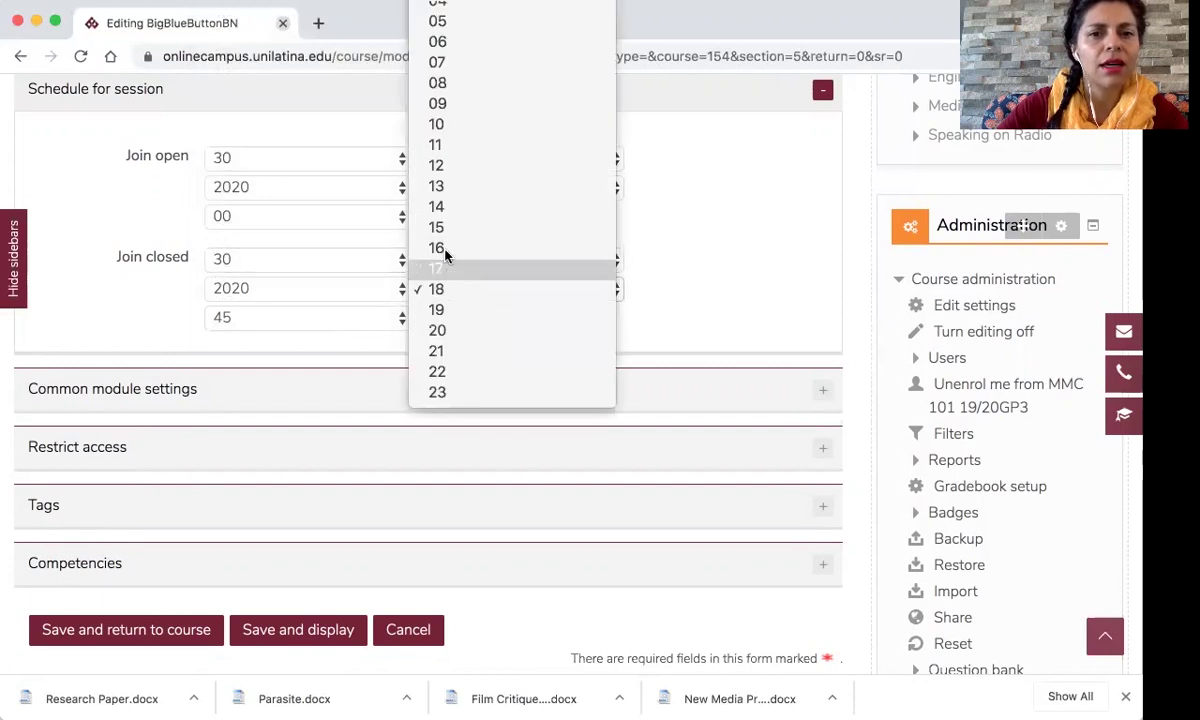
pyautogui.press('Escape')
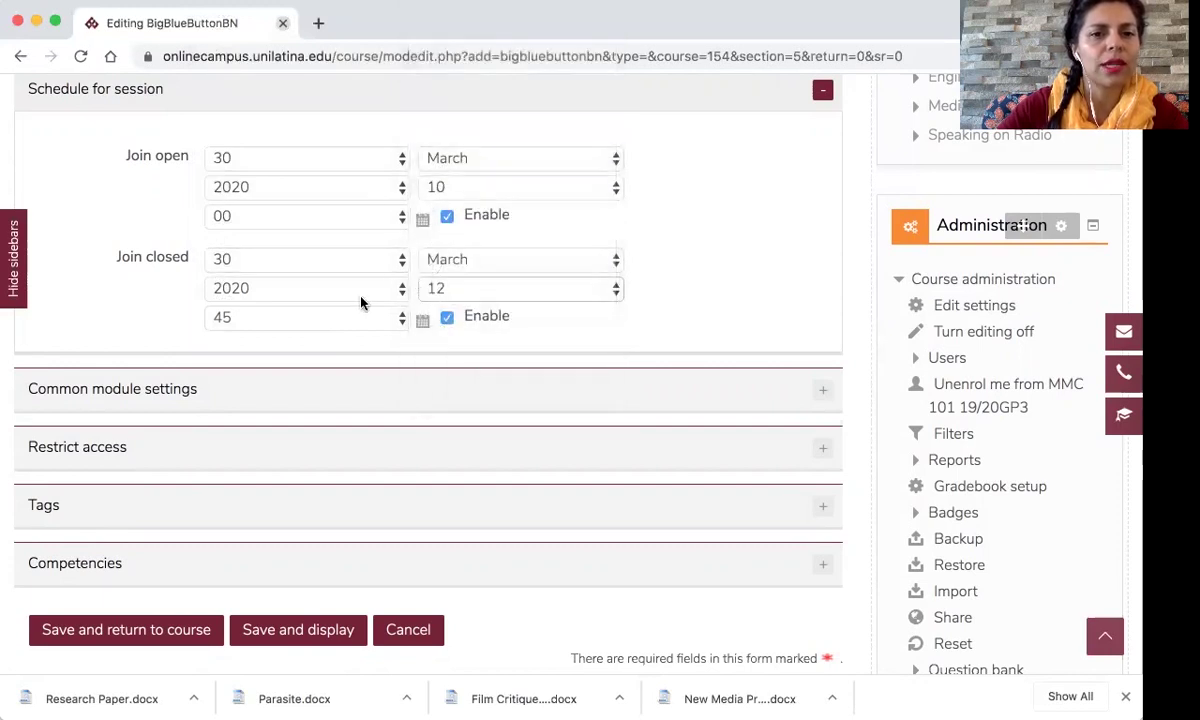
pyautogui.click(351, 318)
pyautogui.scroll(10, 307, 21)
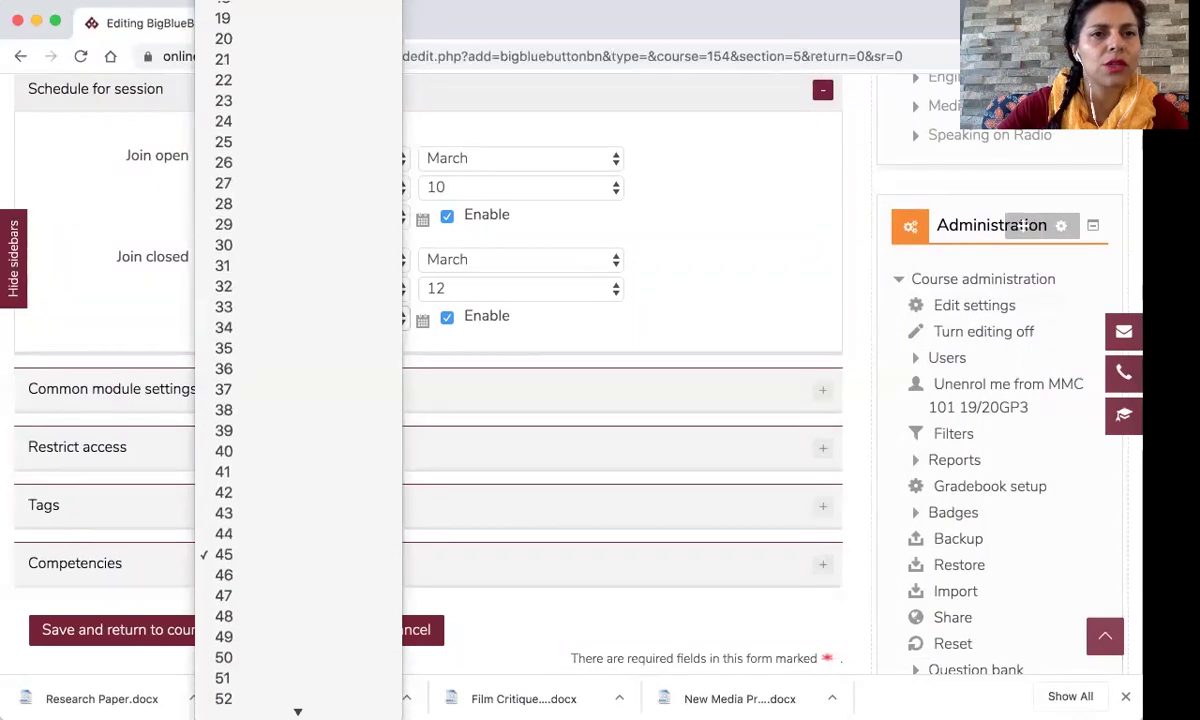
pyautogui.click(260, 4)
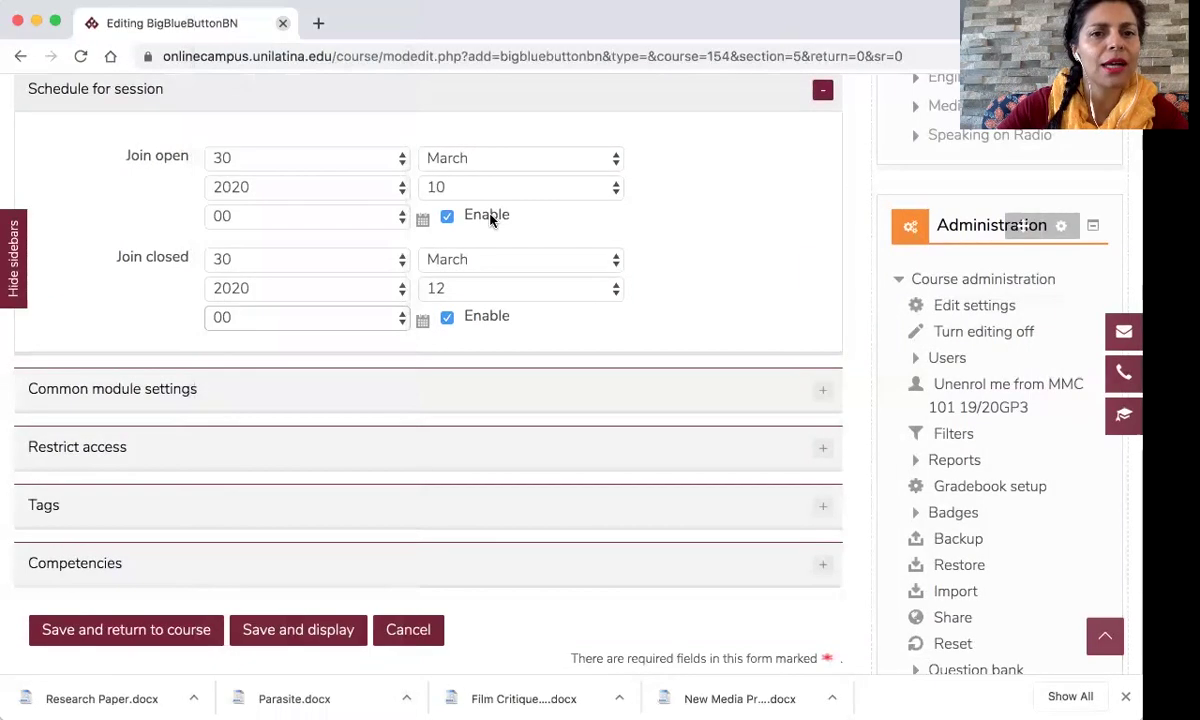
pyautogui.scroll(-3, 498, 258)
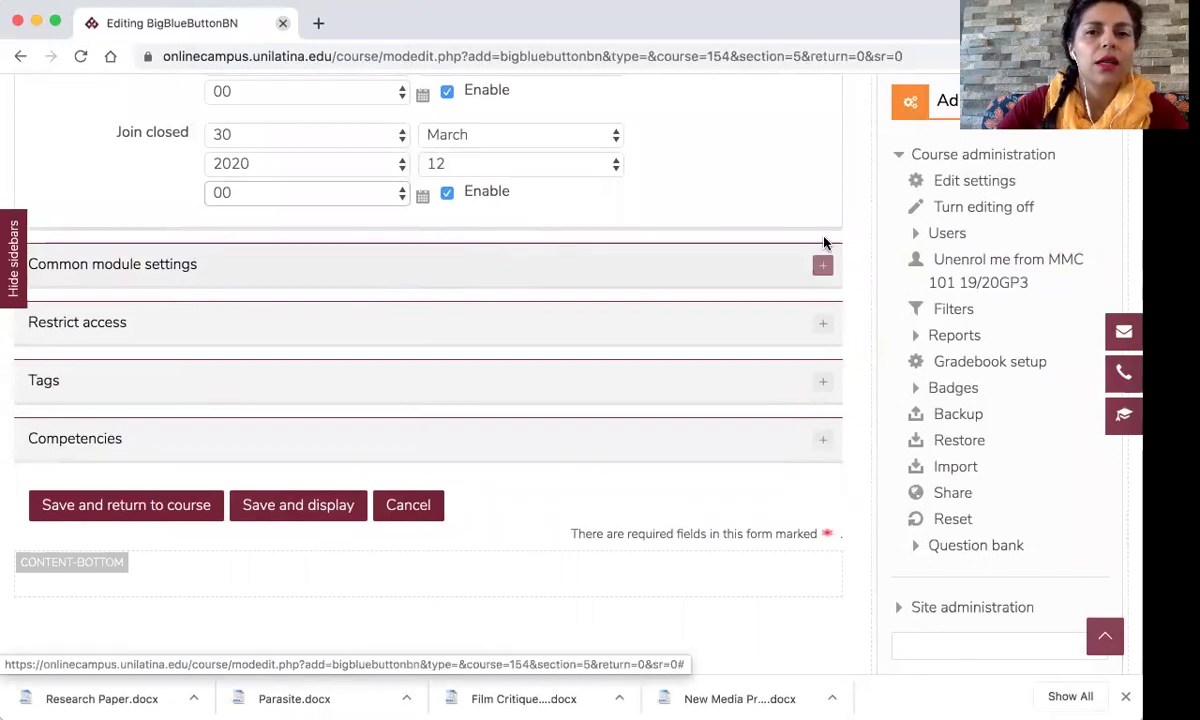
# Expand Common module settings, Tags and Competencies, then save and return to the course.
pyautogui.click(822, 266)
pyautogui.scroll(-3, 820, 273)
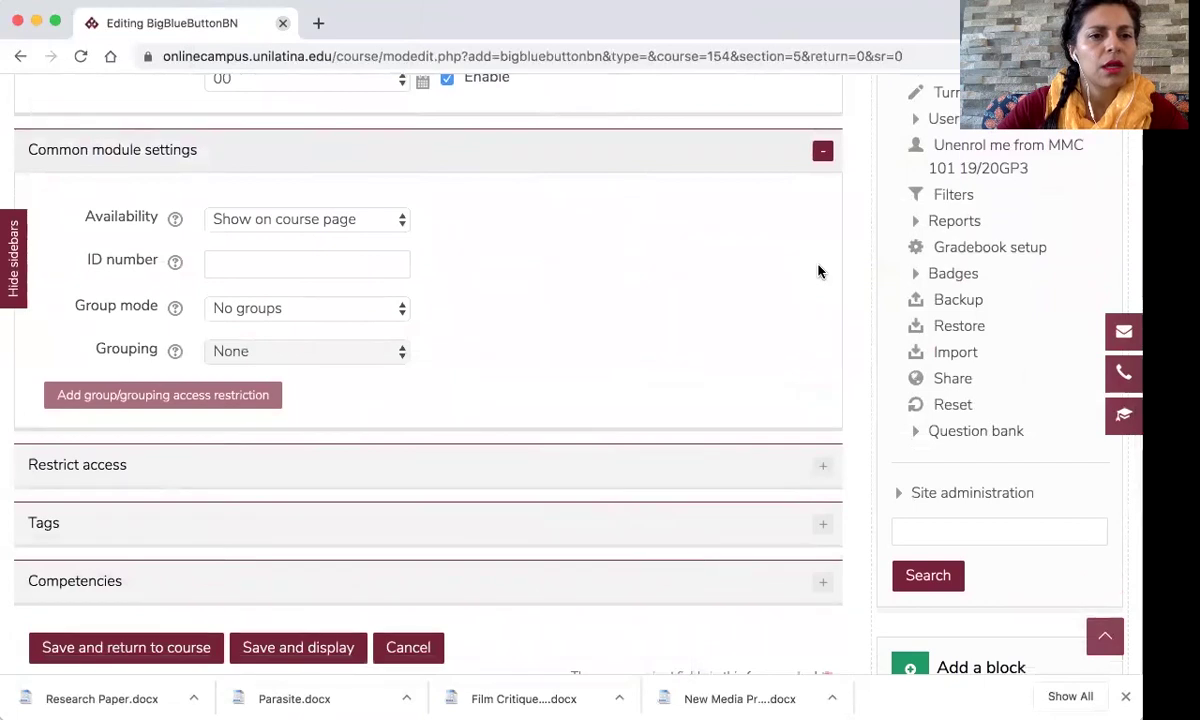
pyautogui.scroll(-3, 818, 271)
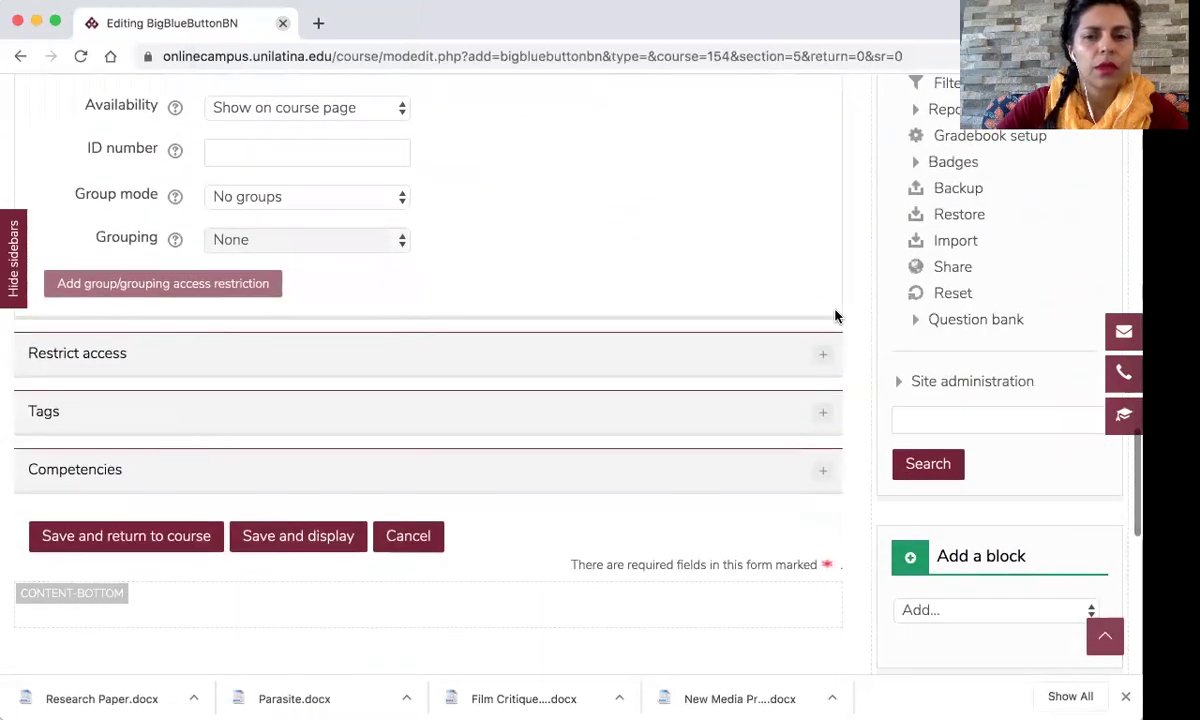
pyautogui.click(822, 414)
pyautogui.scroll(-3, 822, 414)
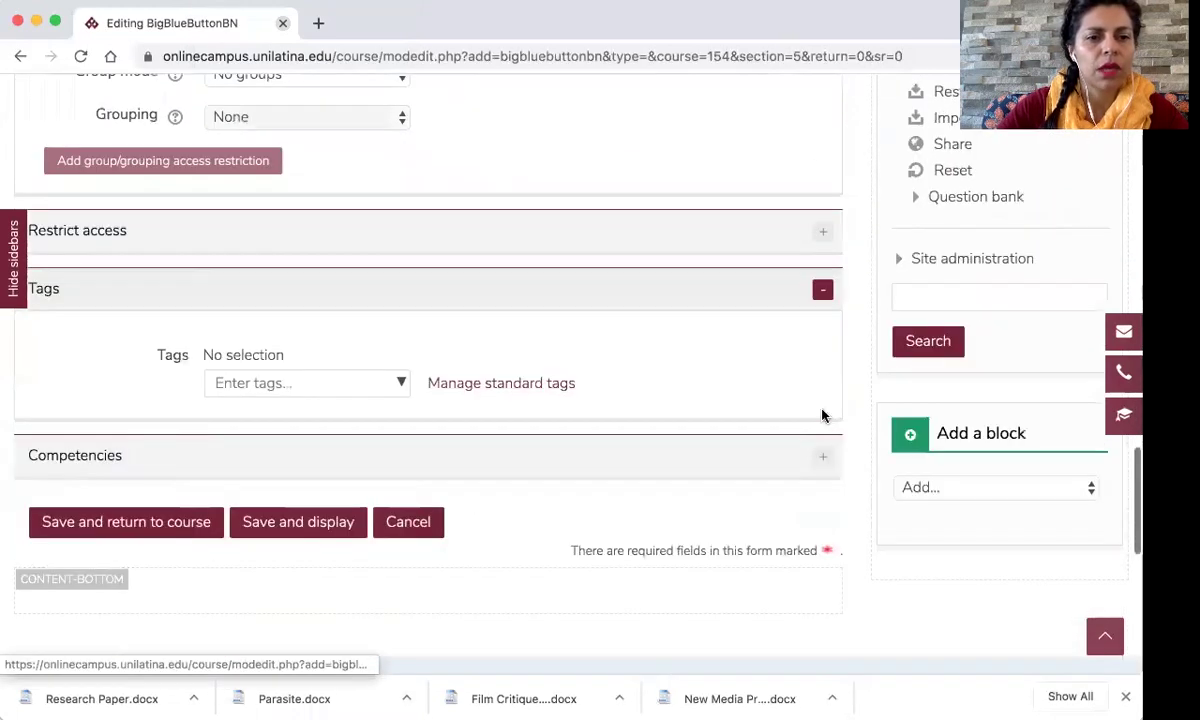
pyautogui.click(822, 444)
pyautogui.scroll(-3, 822, 447)
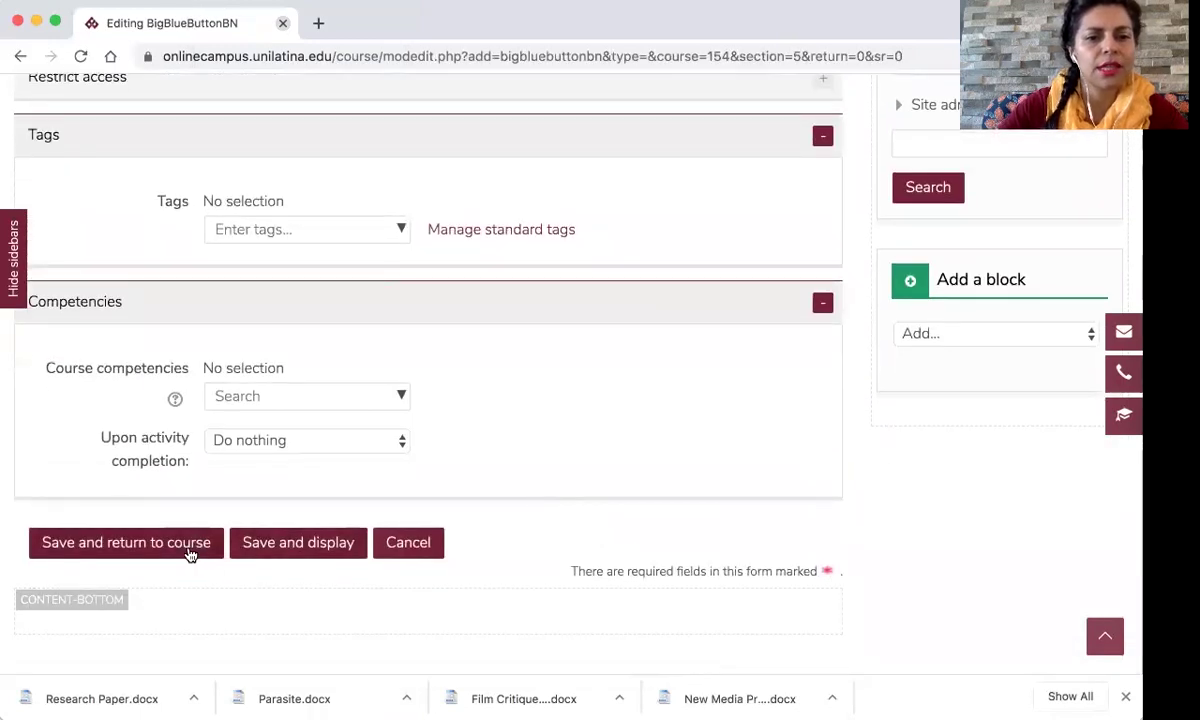
pyautogui.click(190, 553)
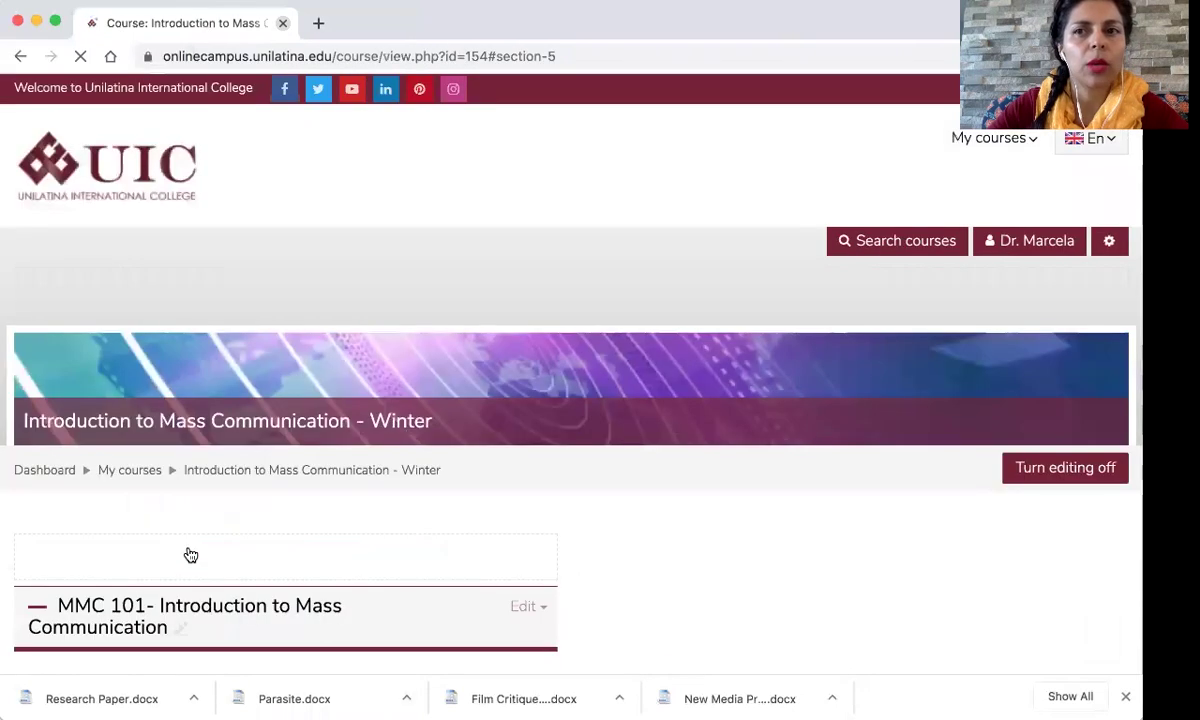
# Scroll to Week 5-02.03 to find Final Presentation listed after Oscars 2020.
pyautogui.scroll(-10, 385, 485)
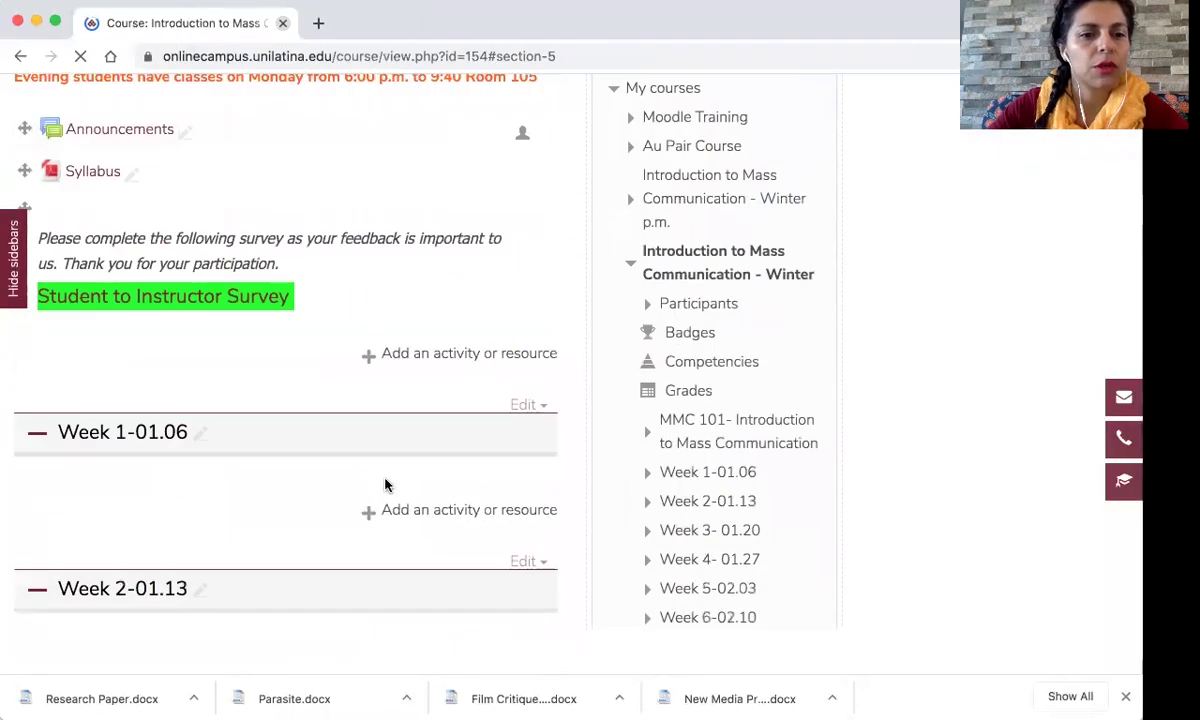
pyautogui.scroll(-8, 385, 485)
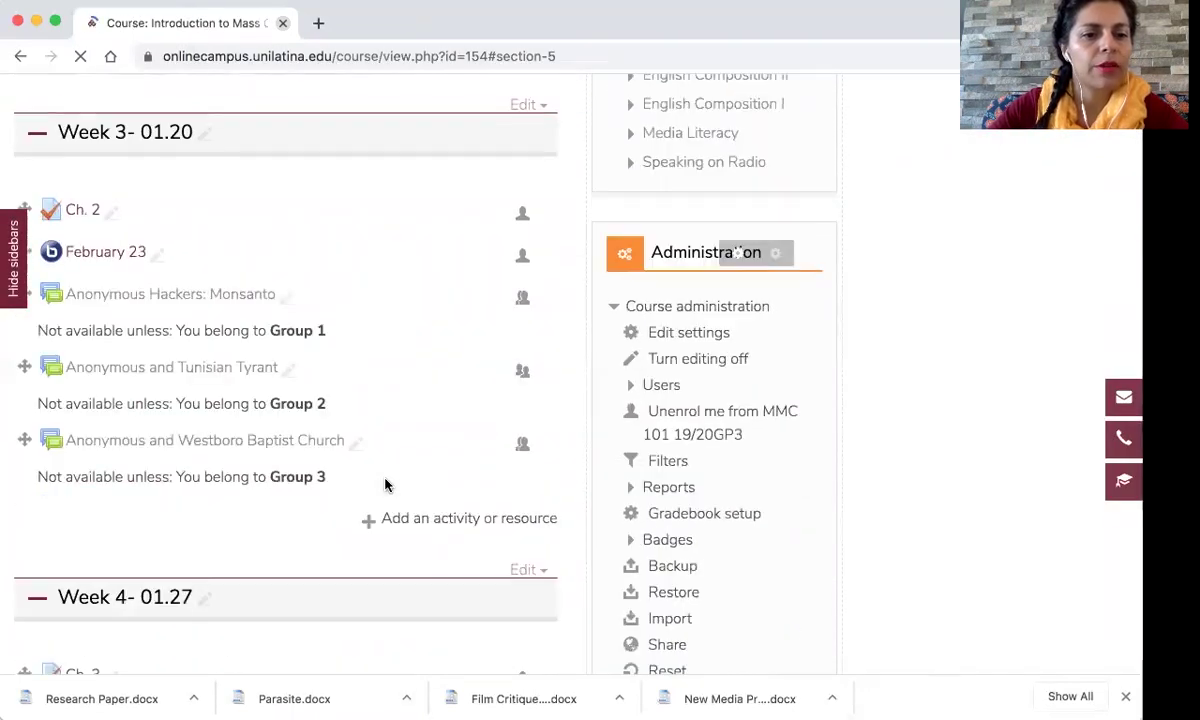
pyautogui.scroll(-8, 385, 485)
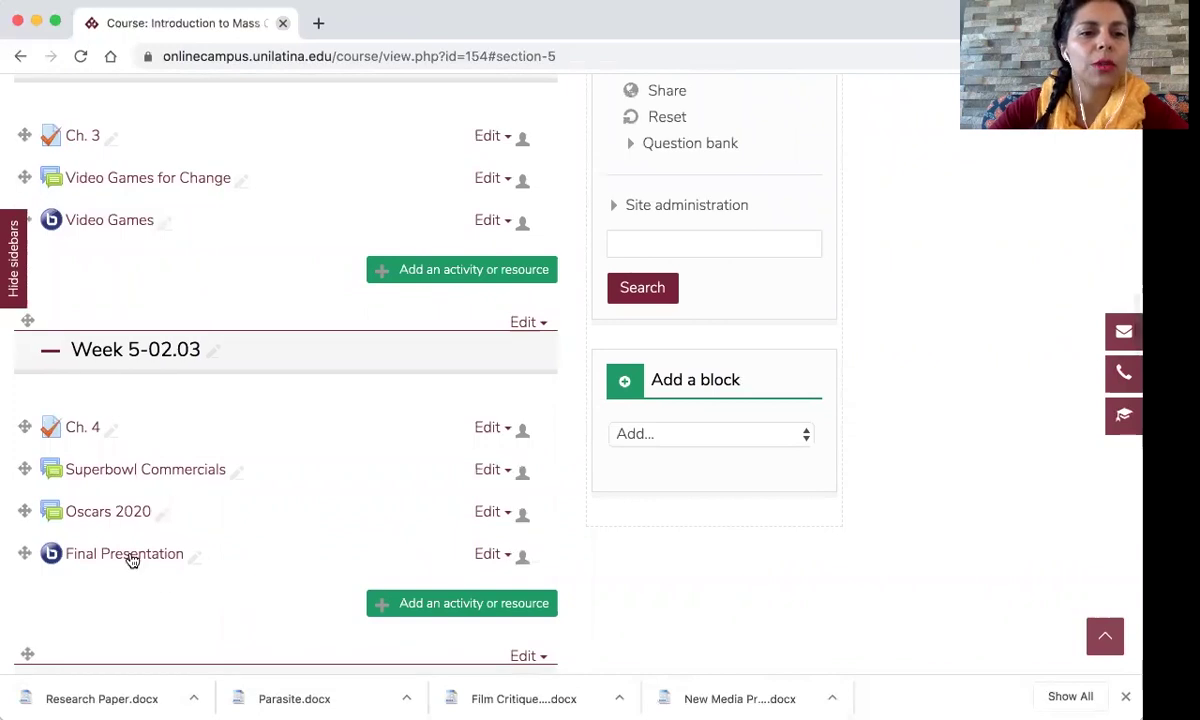
pyautogui.scroll(-3, 126, 560)
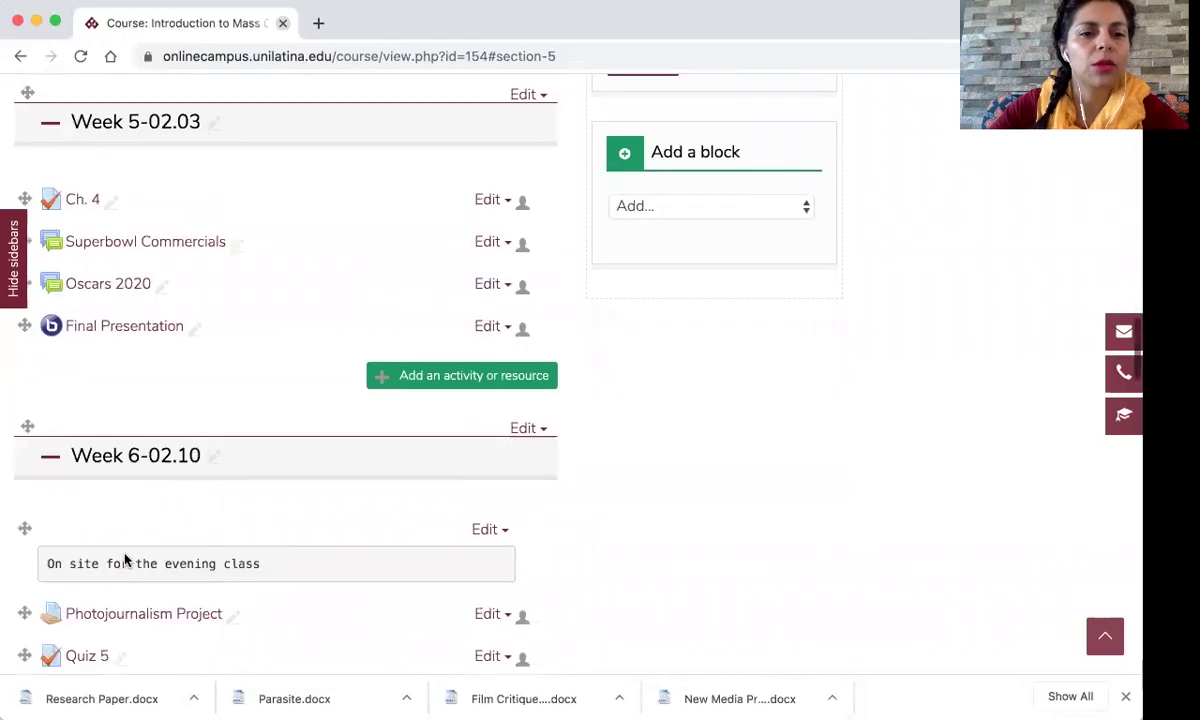
# Open the Week 5 'Final Presentation' session and verify its 30 March 2020, 10:00 AM–12:00 PM join window.
pyautogui.click(105, 328)
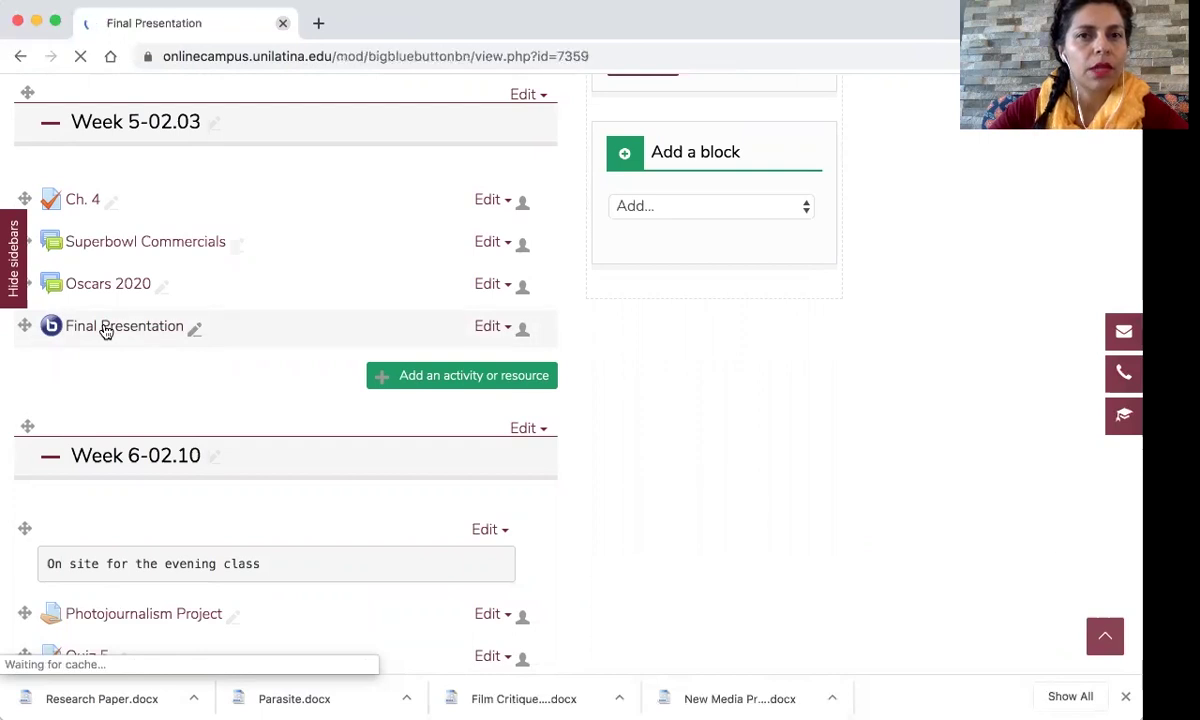
pyautogui.scroll(-4, 105, 330)
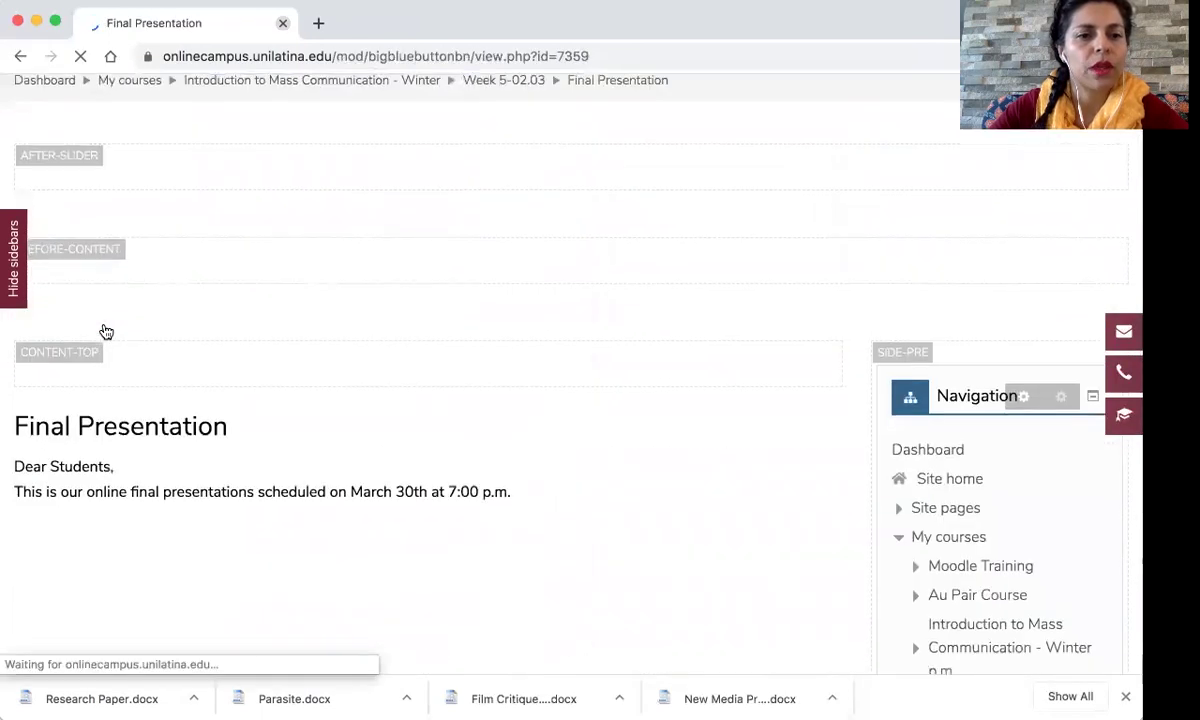
pyautogui.scroll(-2, 104, 331)
pyautogui.scroll(-2, 148, 430)
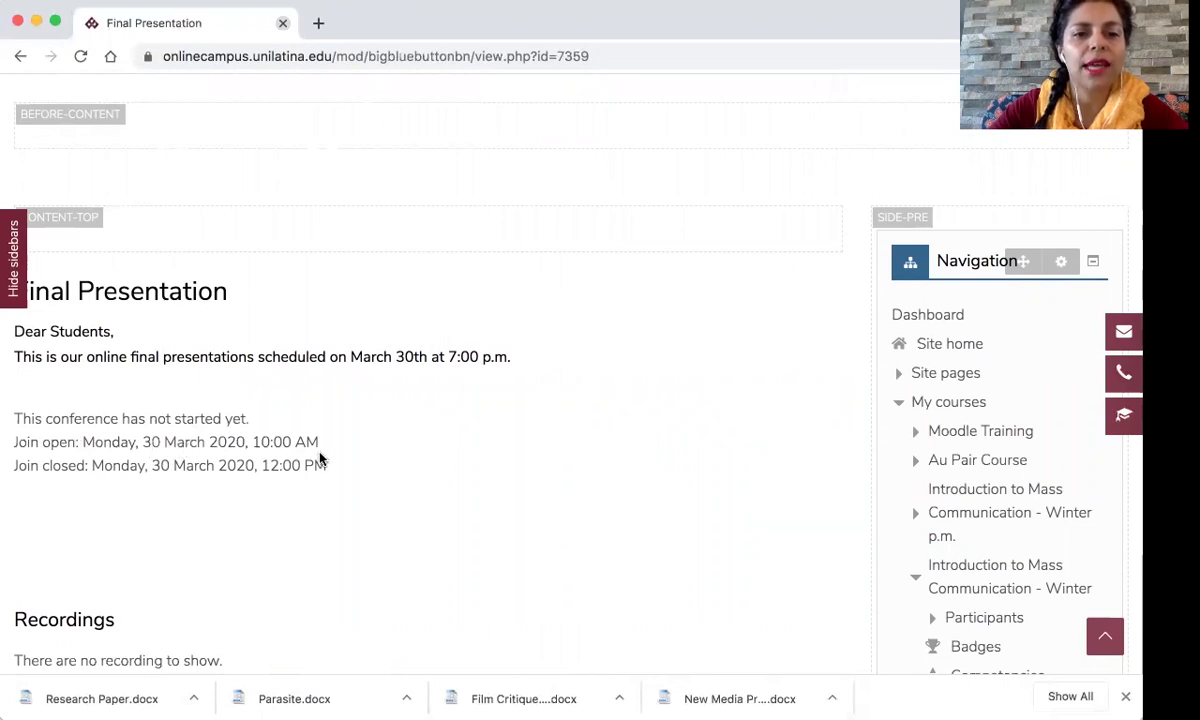
pyautogui.scroll(-2, 327, 459)
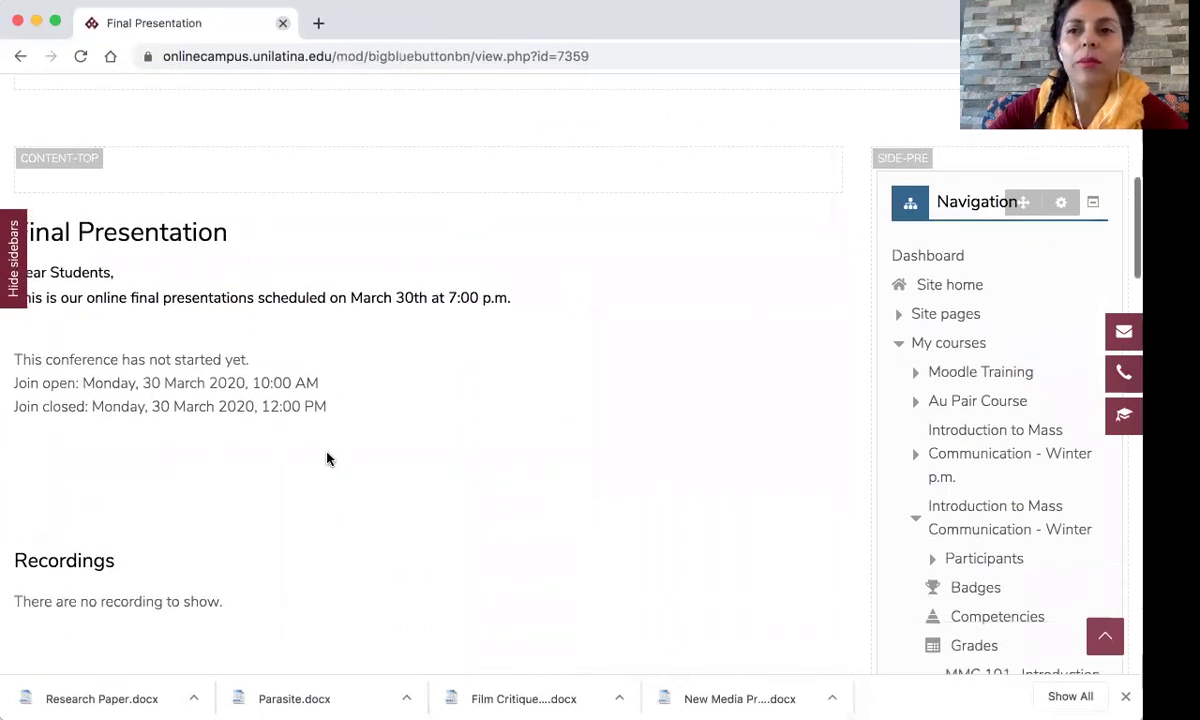